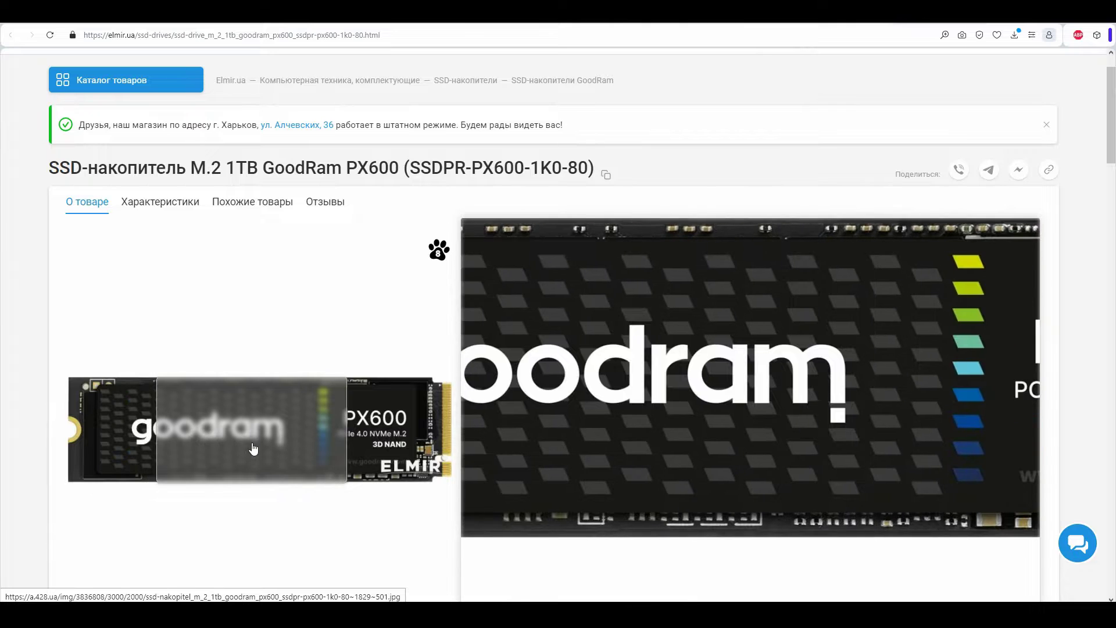
Examine the GoodRam PX600 1TB technical specifications on the store page, highlighting the maximum write endurance
{"action": "scroll", "coordinate": [340, 450], "scroll_direction": "down", "scroll_amount": 8}
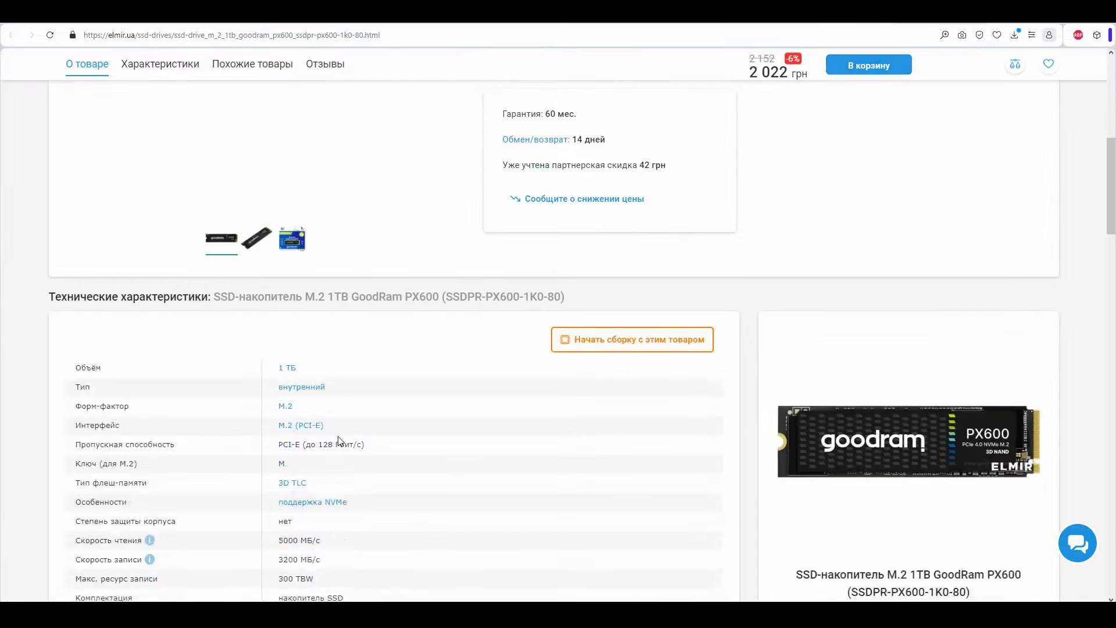
{"action": "left_click_drag", "start_coordinate": [280, 428], "coordinate": [355, 459]}
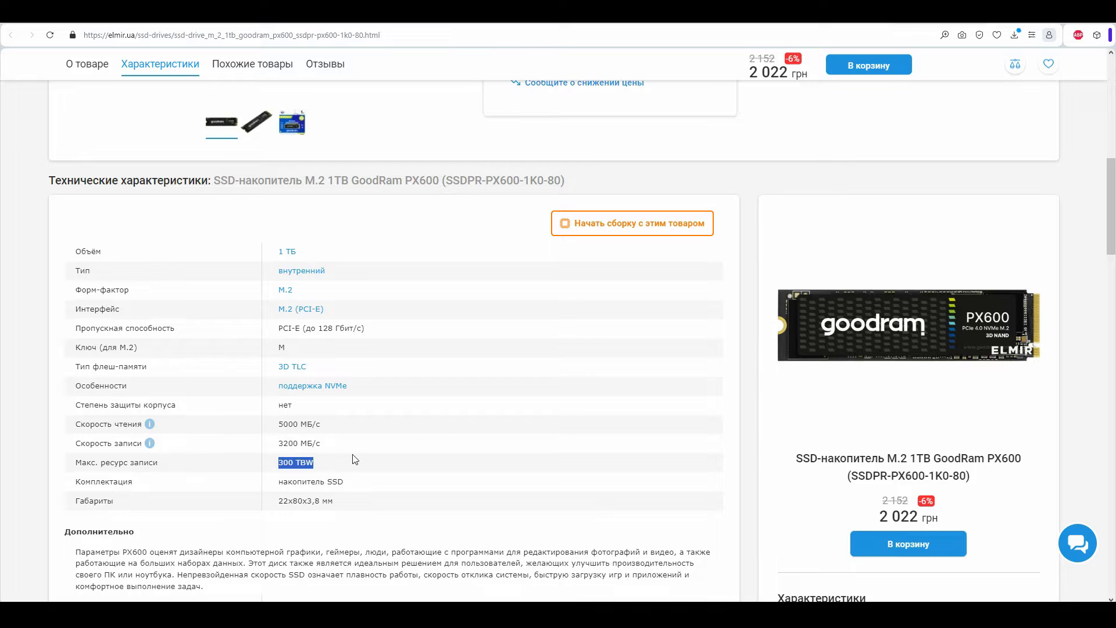
{"action": "scroll", "coordinate": [436, 411], "scroll_direction": "down", "scroll_amount": 3}
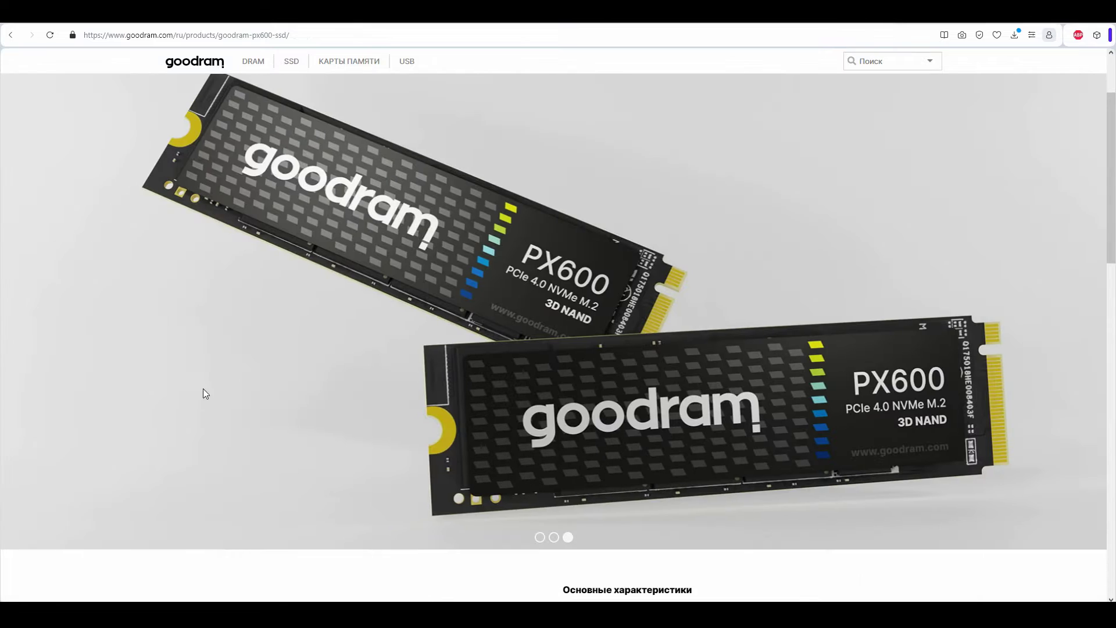
Read the PX600 description on the manufacturer's page, highlighting the stated speed, and view the drive's general parameters
{"action": "scroll", "coordinate": [414, 348], "scroll_direction": "down", "scroll_amount": 6}
{"action": "scroll", "coordinate": [482, 430], "scroll_direction": "down", "scroll_amount": 2}
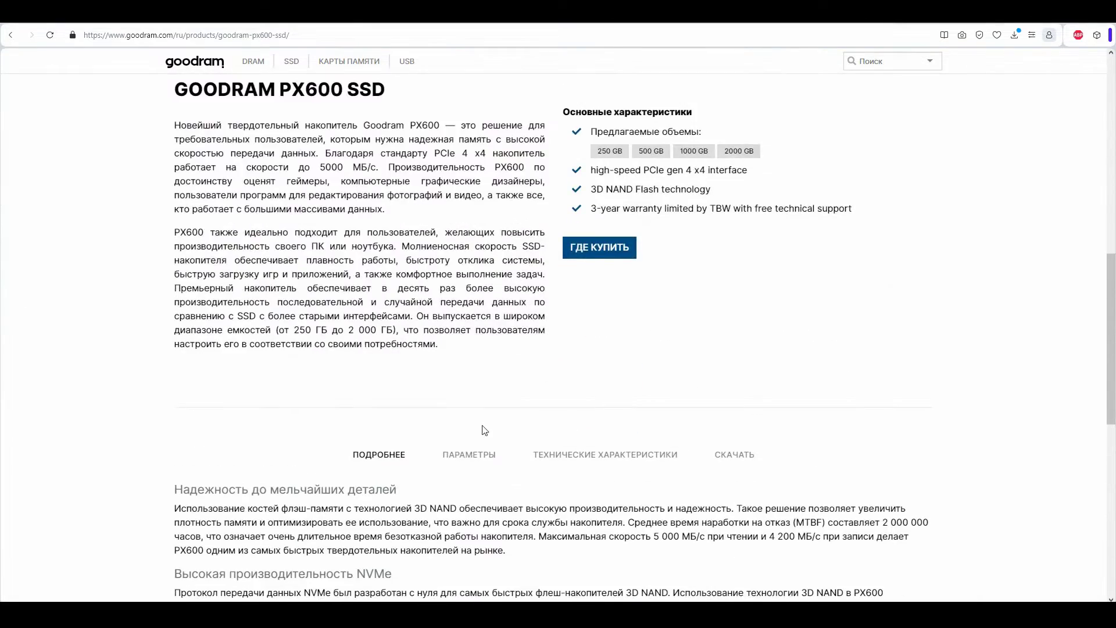
{"action": "left_click_drag", "start_coordinate": [298, 167], "coordinate": [379, 167]}
{"action": "scroll", "coordinate": [406, 232], "scroll_direction": "down", "scroll_amount": 5}
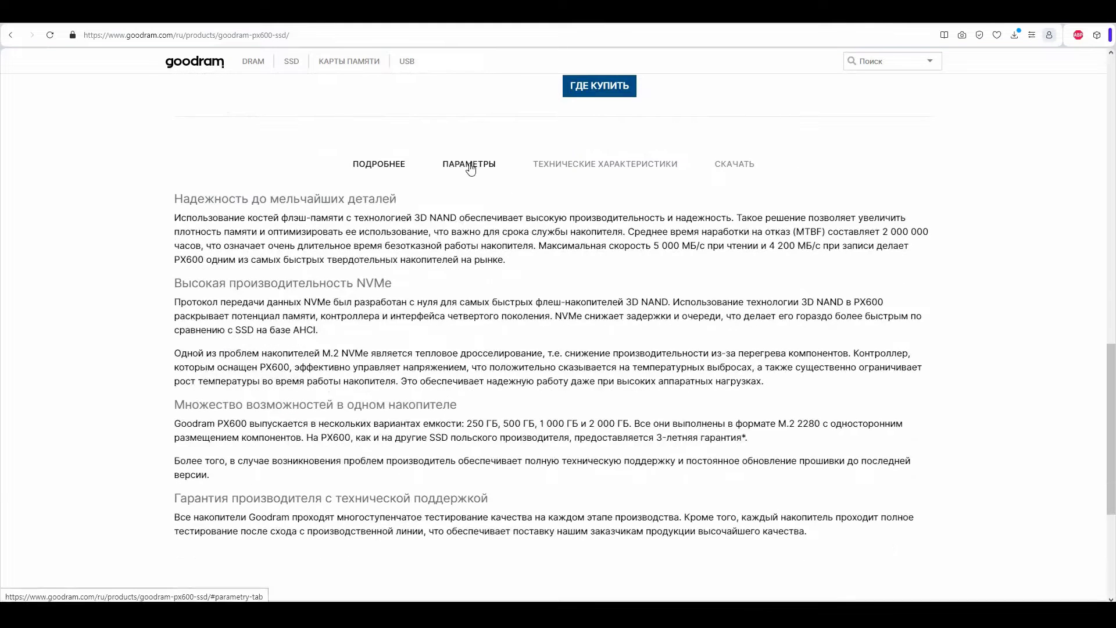
{"action": "left_click", "coordinate": [469, 164]}
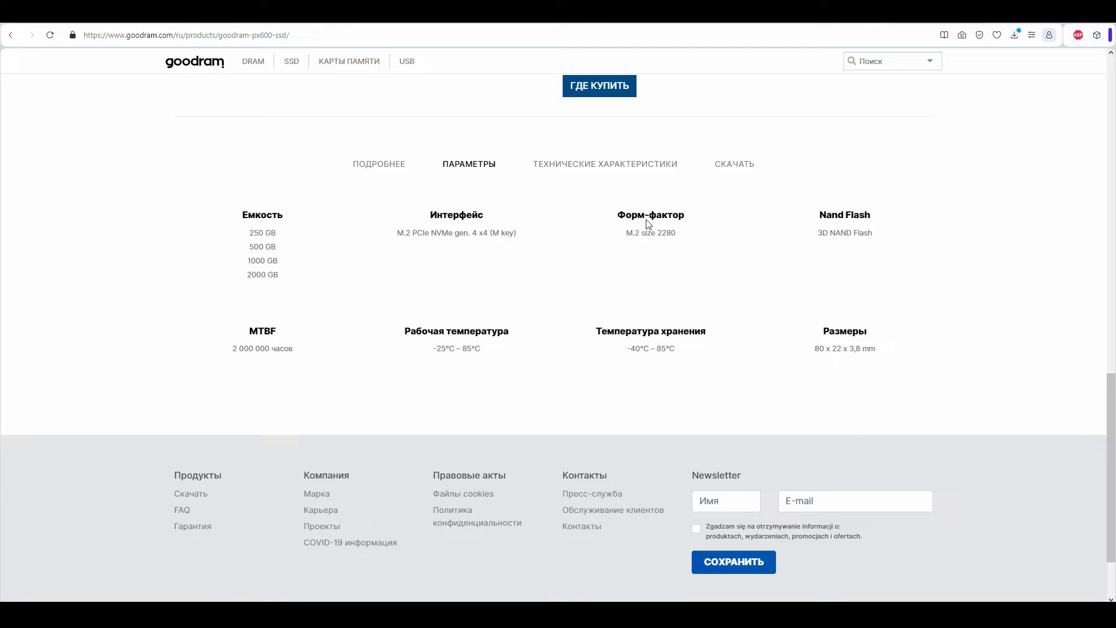
Examine the PX600 technical characteristics, highlighting the 1000 GB model's read speed, TBW and capacity visible in the operating system
{"action": "left_click", "coordinate": [643, 169]}
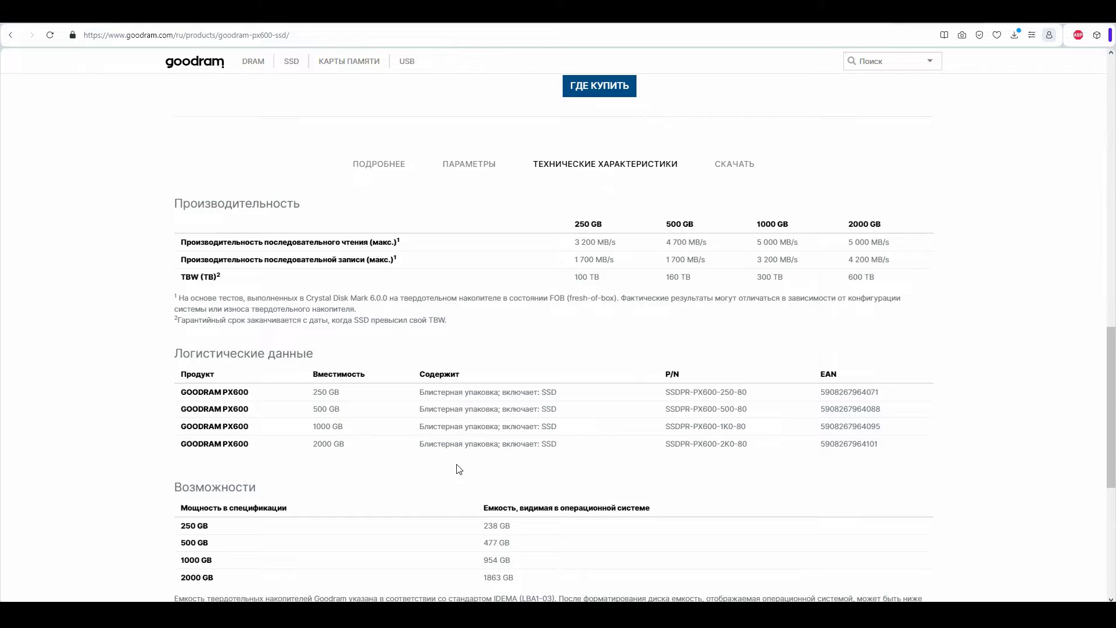
{"action": "left_click_drag", "start_coordinate": [552, 272], "coordinate": [763, 242]}
{"action": "double_click", "coordinate": [771, 241]}
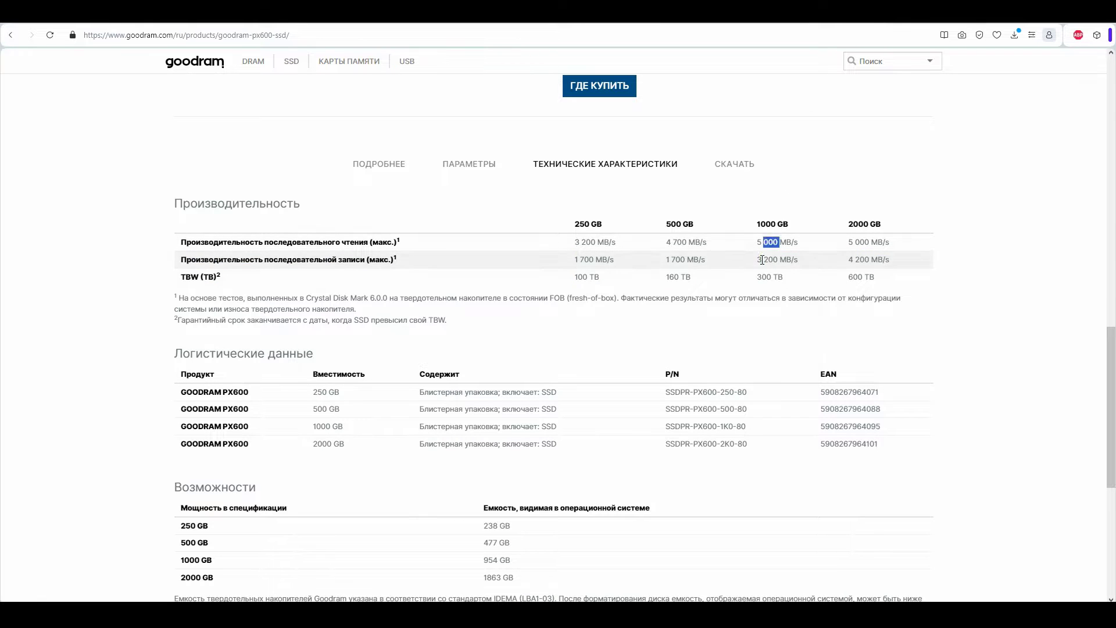
{"action": "double_click", "coordinate": [764, 277]}
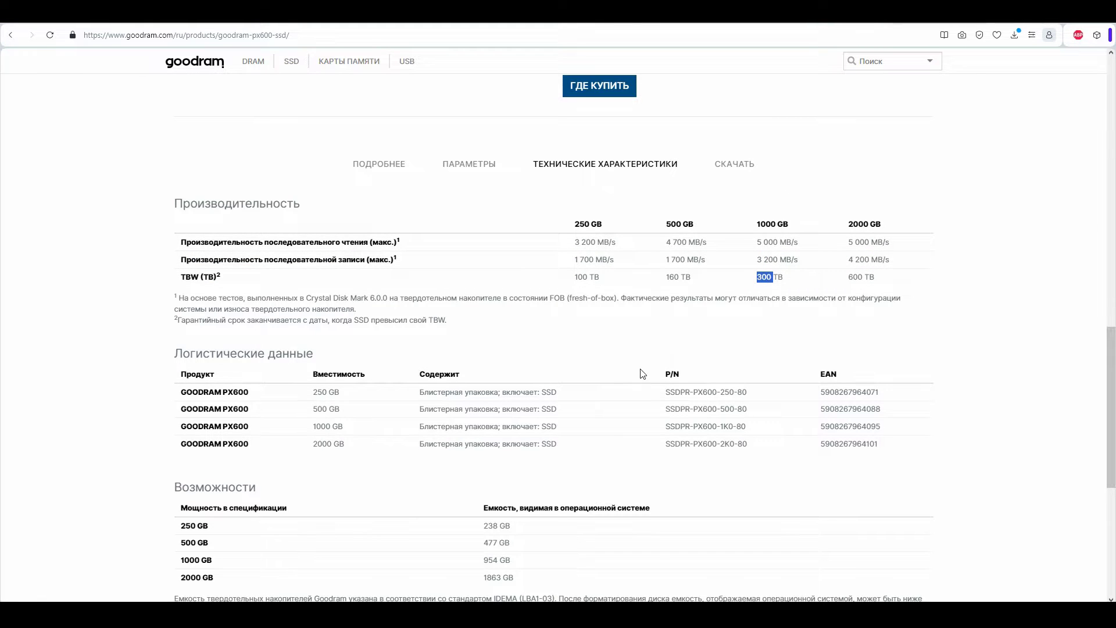
{"action": "scroll", "coordinate": [642, 373], "scroll_direction": "down", "scroll_amount": 2}
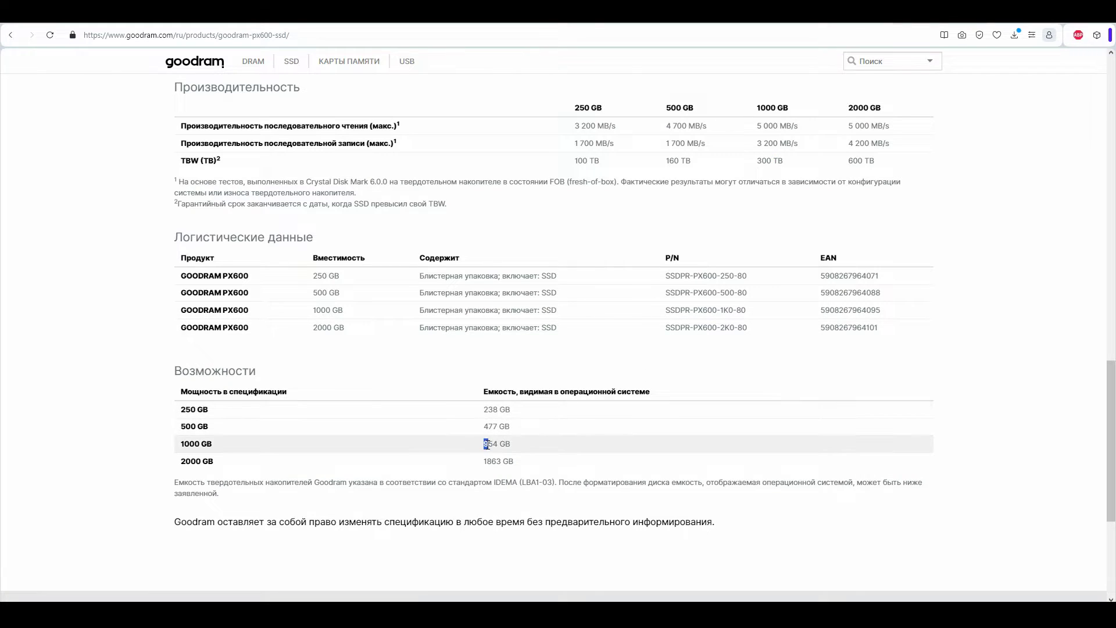
{"action": "scroll", "coordinate": [529, 450], "scroll_direction": "up", "scroll_amount": 7}
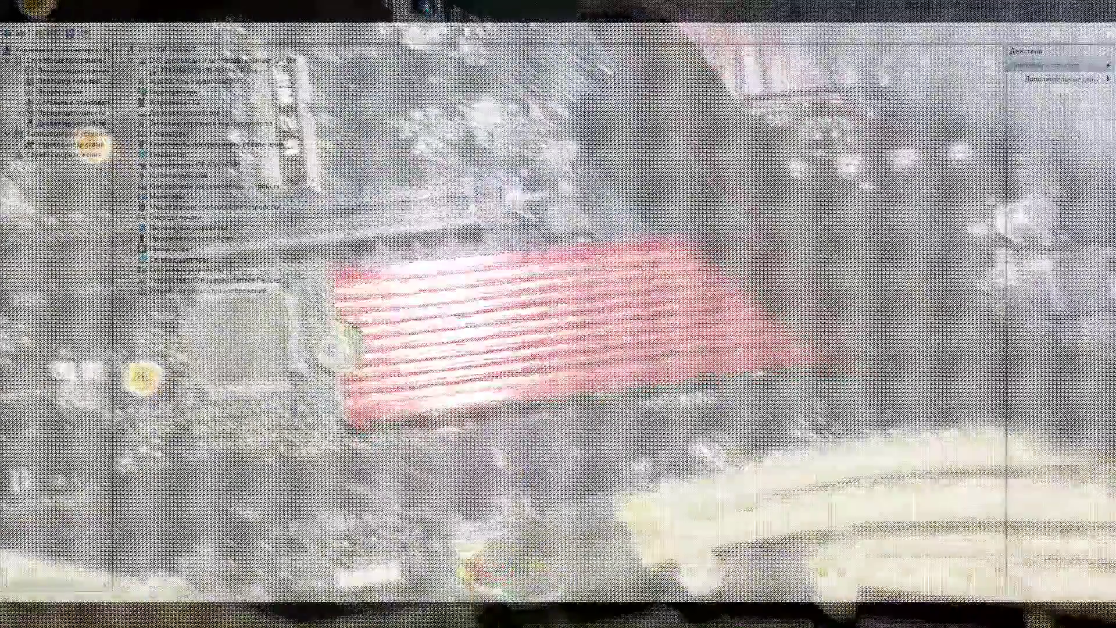
Open Disk Management and initialize Disk 1 with the GPT partition style
{"action": "left_click", "coordinate": [69, 143]}
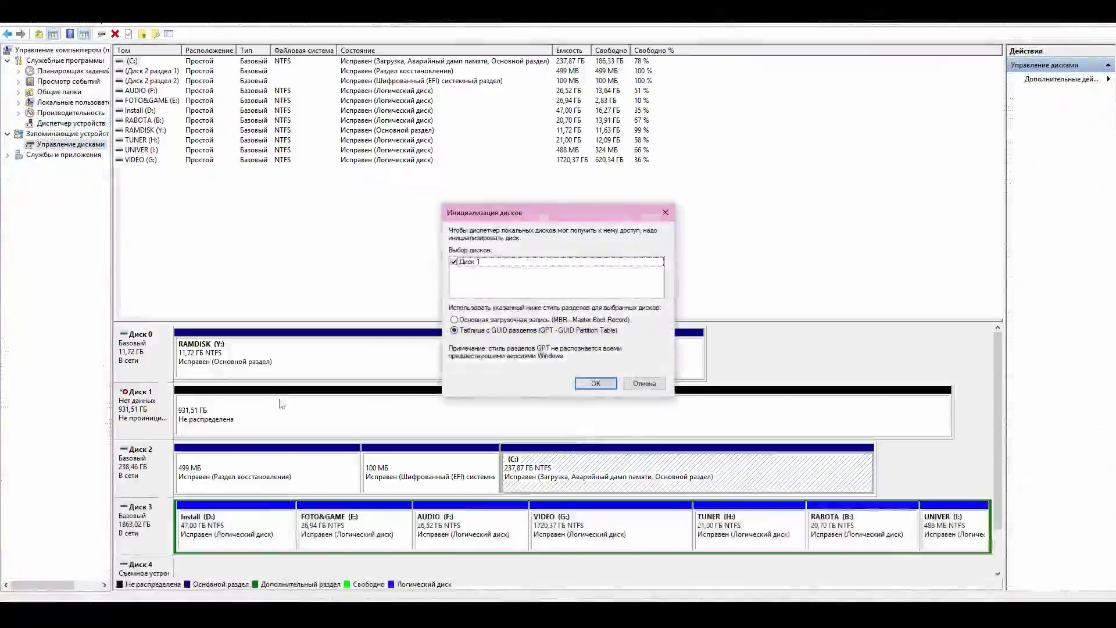
{"action": "left_click", "coordinate": [584, 383]}
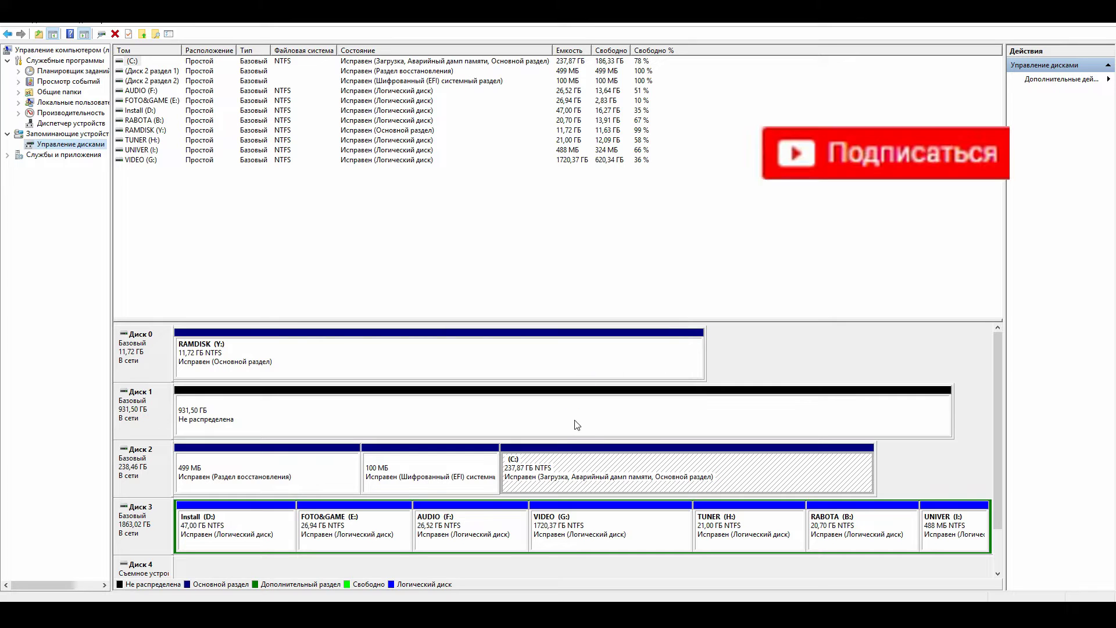
Create a 953852 MB simple volume in Disk 1's unallocated space, quick-formatted as NTFS with the default cluster size and label "Новый том"
{"action": "left_click", "coordinate": [239, 423]}
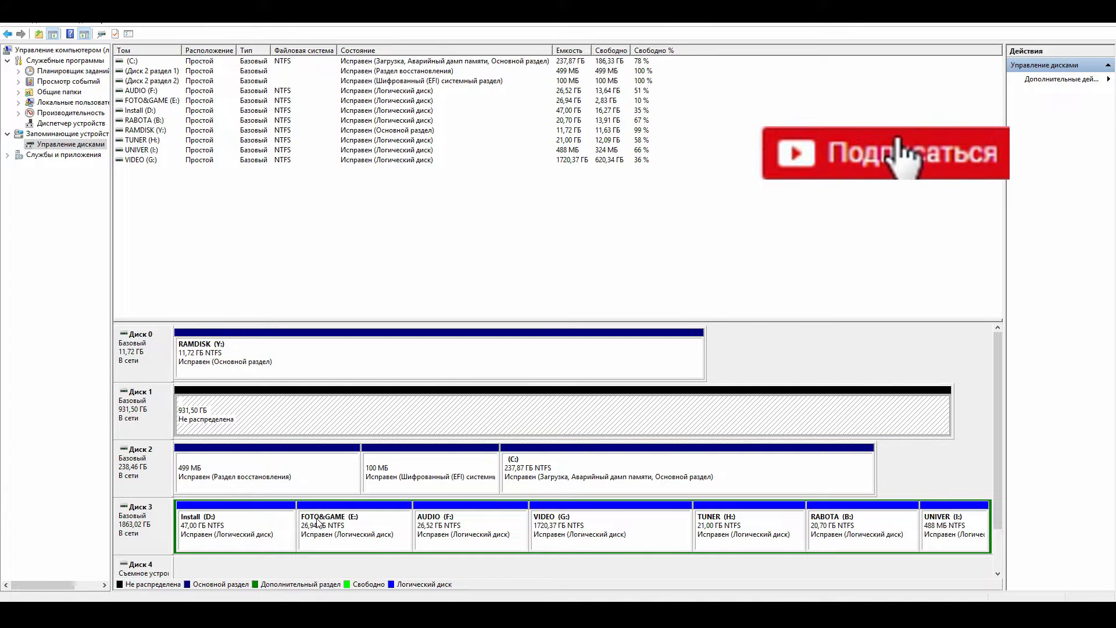
{"action": "mouse_move", "coordinate": [992, 379]}
{"action": "left_mouse_down"}
{"action": "mouse_move", "coordinate": [991, 413]}
{"action": "mouse_move", "coordinate": [992, 379]}
{"action": "left_mouse_up"}
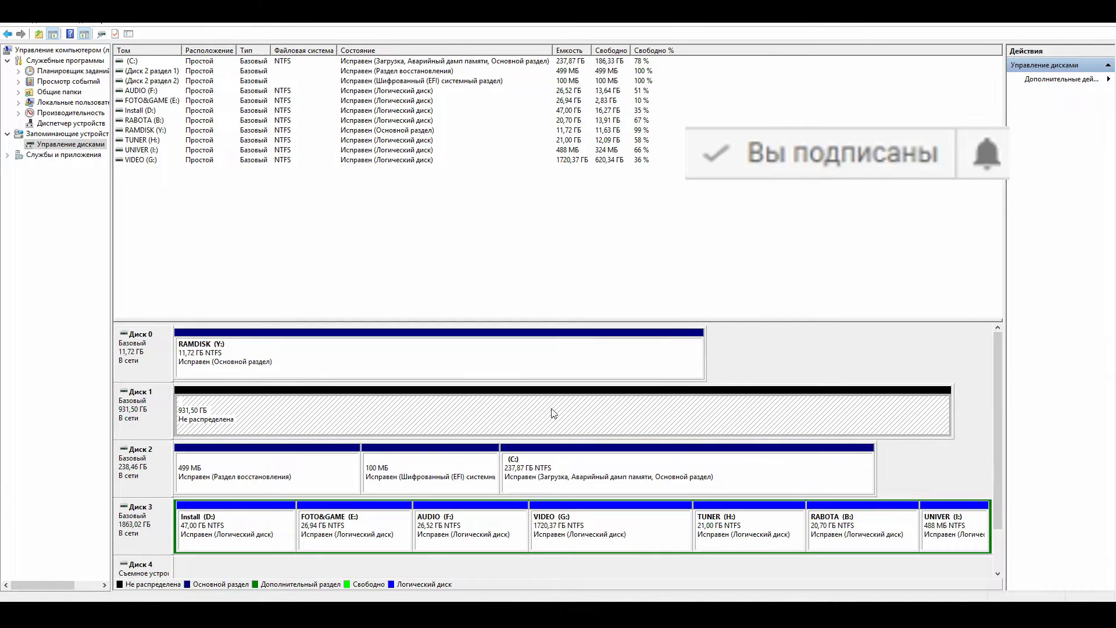
{"action": "right_click", "coordinate": [366, 409]}
{"action": "left_click", "coordinate": [378, 412]}
{"action": "left_click", "coordinate": [339, 270]}
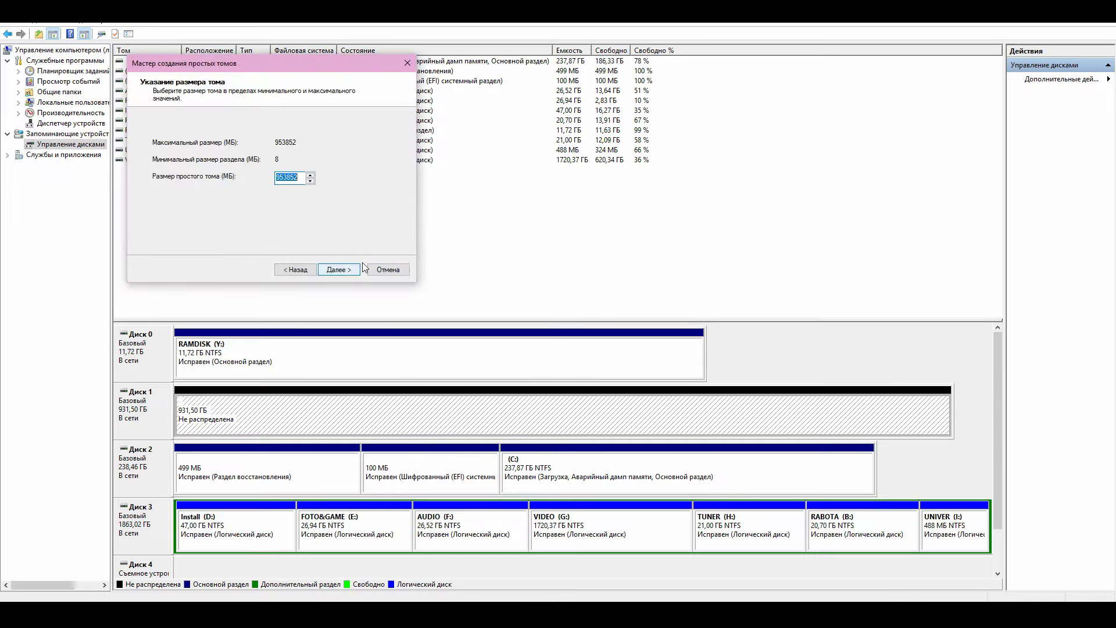
{"action": "left_click", "coordinate": [352, 271]}
{"action": "left_click", "coordinate": [340, 269]}
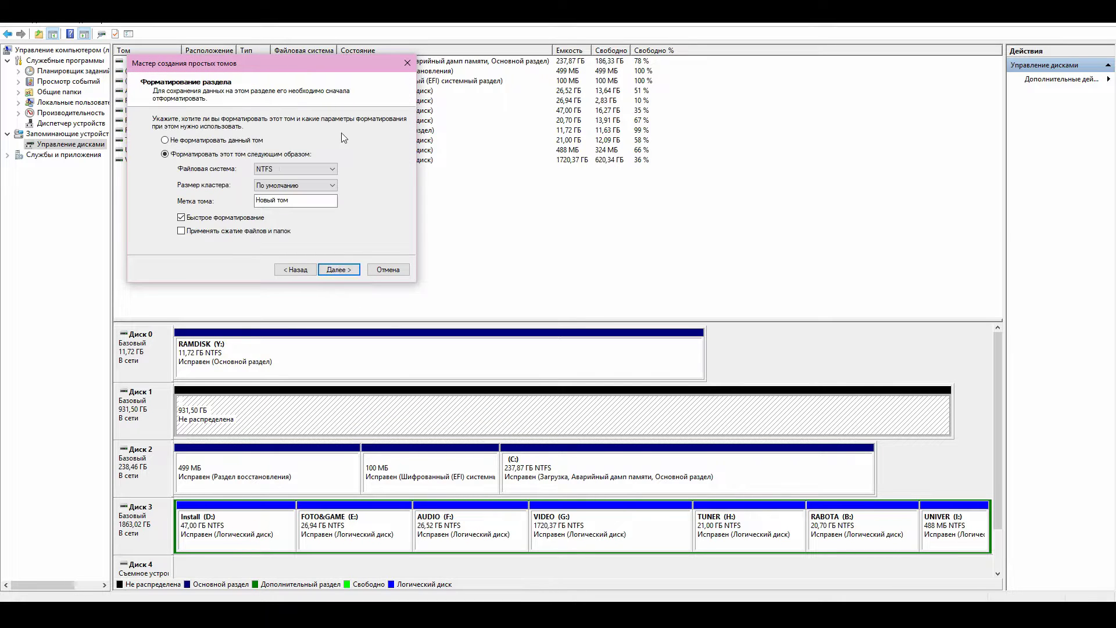
{"action": "left_click", "coordinate": [334, 270]}
{"action": "left_click", "coordinate": [335, 269]}
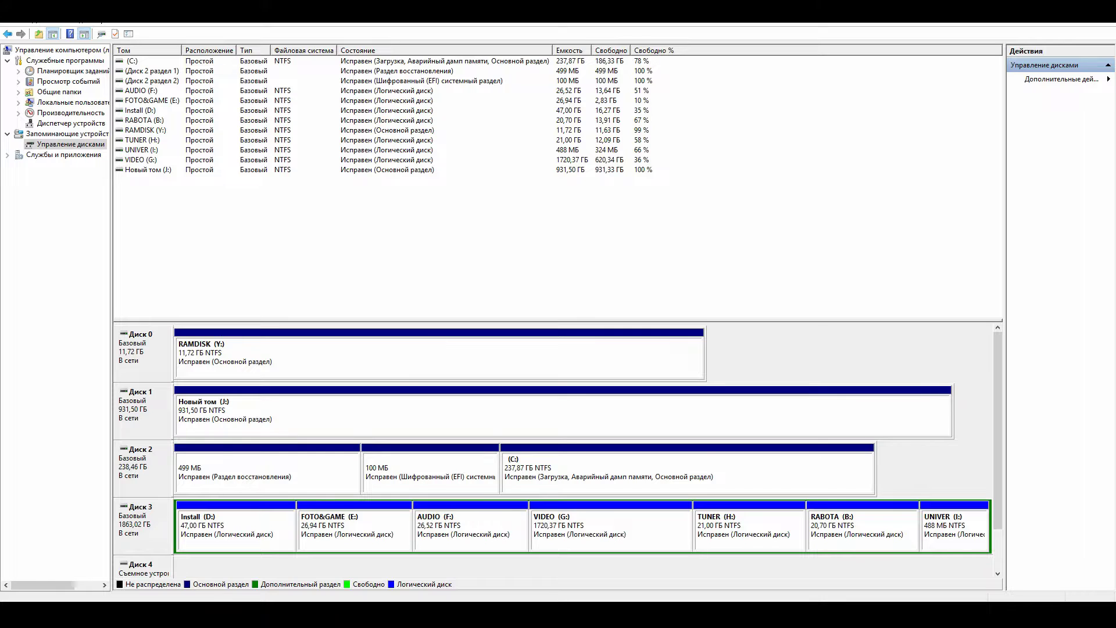
Switch to File Explorer and disable content indexing in the properties of "Новый том (J:)"
{"action": "key", "text": "super+e"}
{"action": "right_click", "coordinate": [461, 127]}
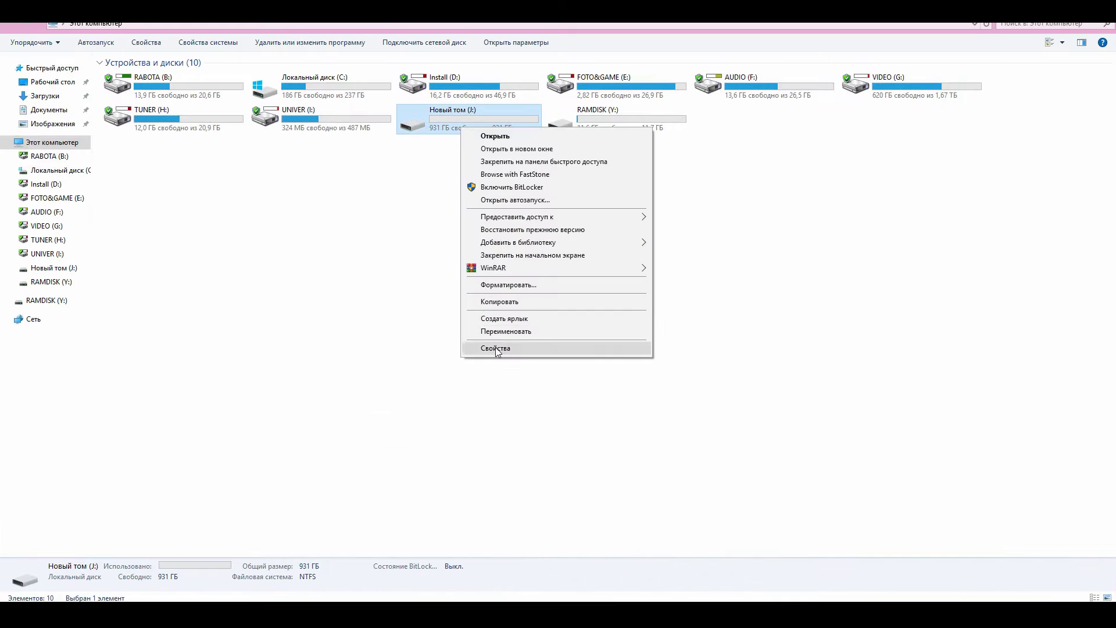
{"action": "left_click", "coordinate": [496, 349]}
{"action": "left_click", "coordinate": [592, 372]}
{"action": "left_click", "coordinate": [645, 405]}
{"action": "key", "text": "Return"}
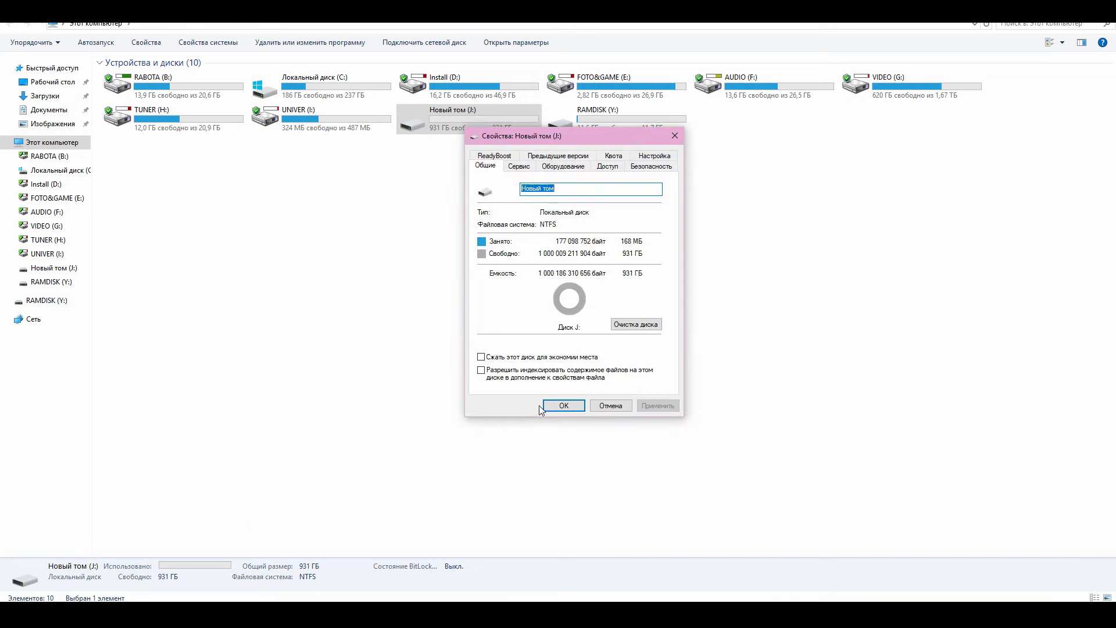
{"action": "left_click", "coordinate": [544, 407]}
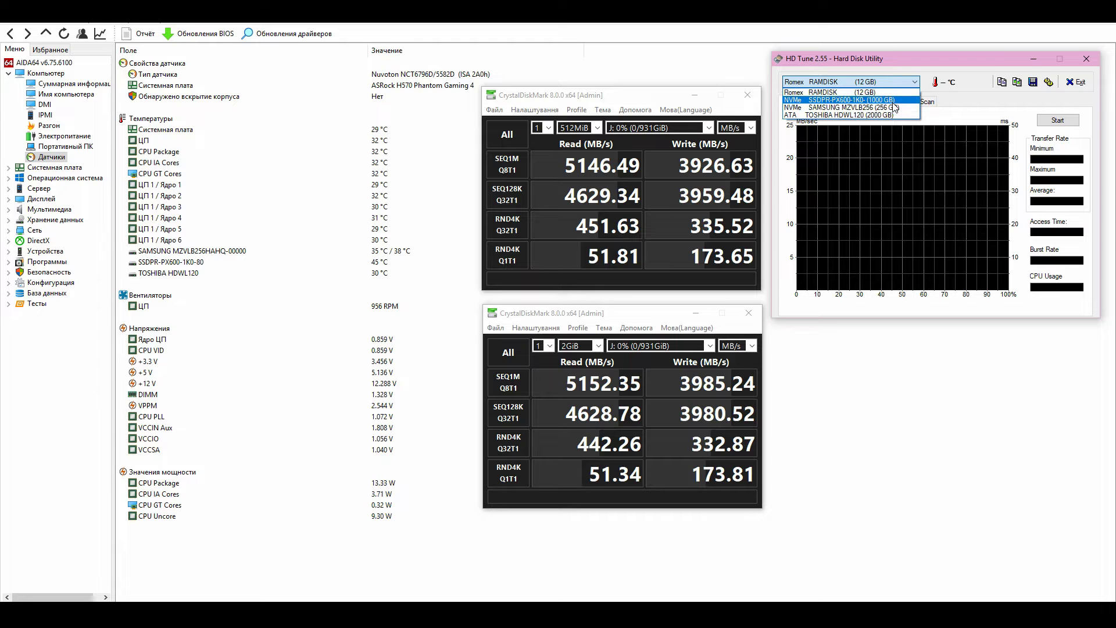
Run the HD Tune read benchmark on the NVMe SSDPR-PX600-1K0 (1000 GB) drive
{"action": "left_click", "coordinate": [894, 102]}
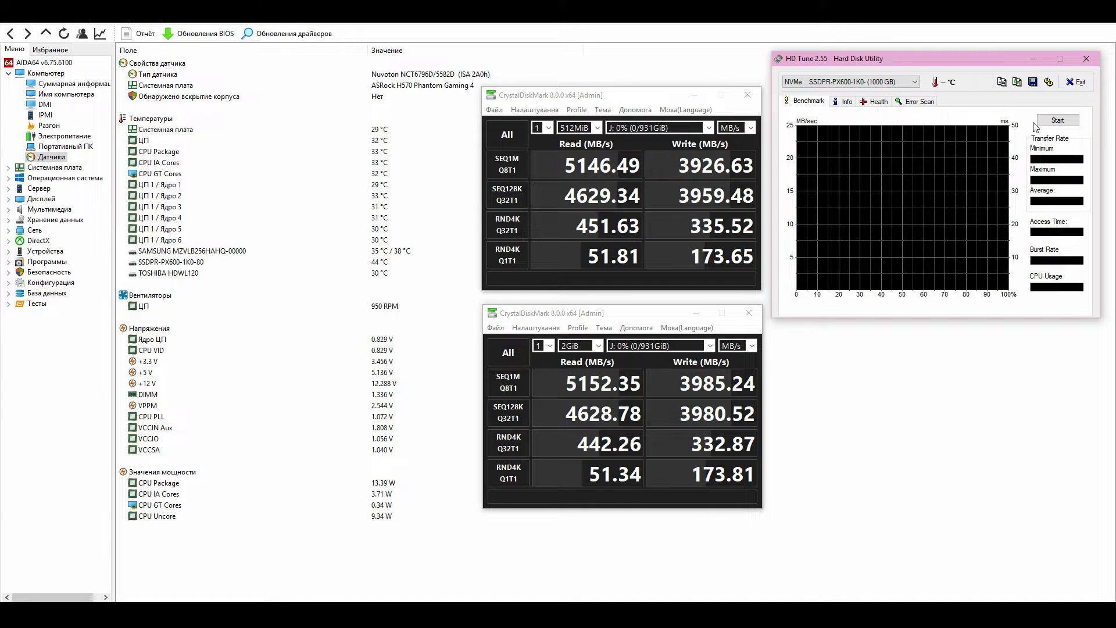
{"action": "left_click", "coordinate": [1049, 120]}
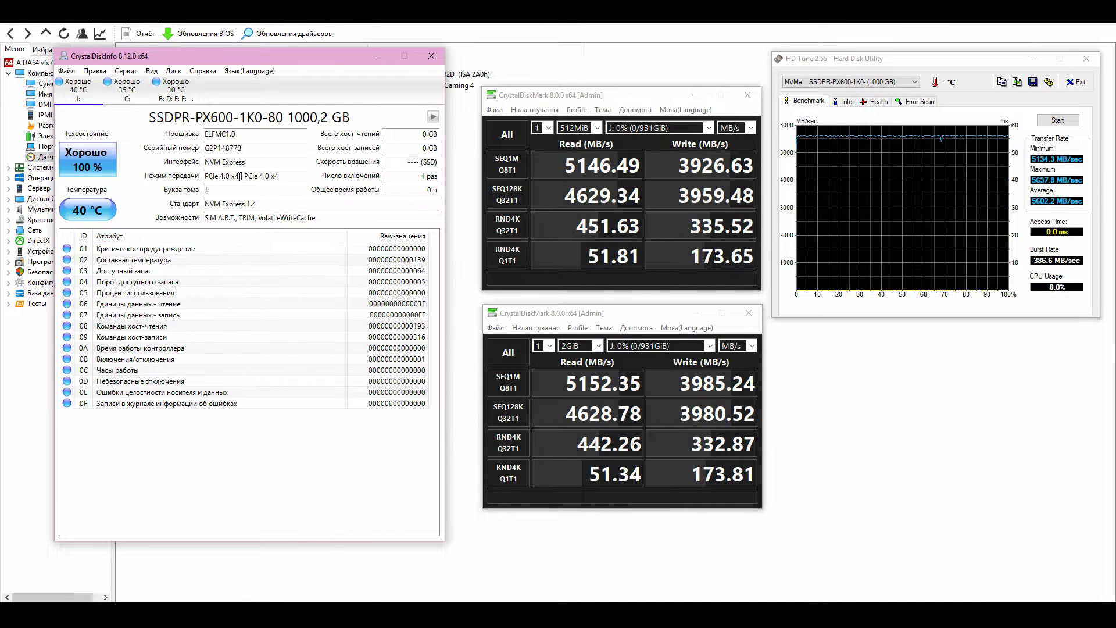
Check the SSD's transfer mode in CrystalDiskInfo and view its S.M.A.R.T. data in the drive diagnostic utility
{"action": "left_click_drag", "start_coordinate": [206, 176], "coordinate": [288, 174]}
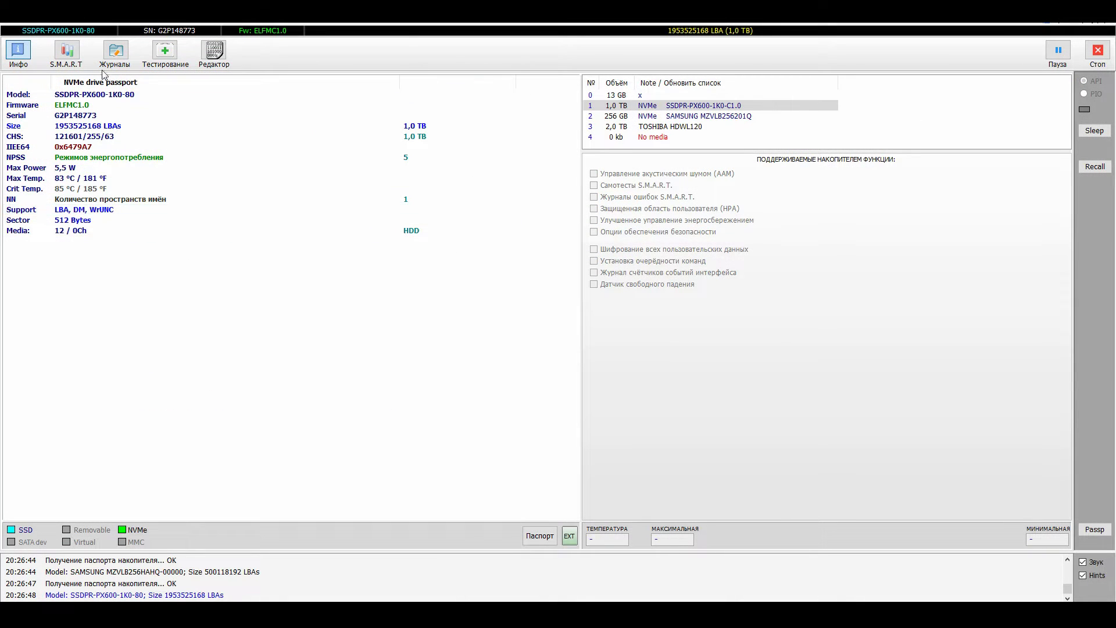
{"action": "left_click", "coordinate": [74, 54]}
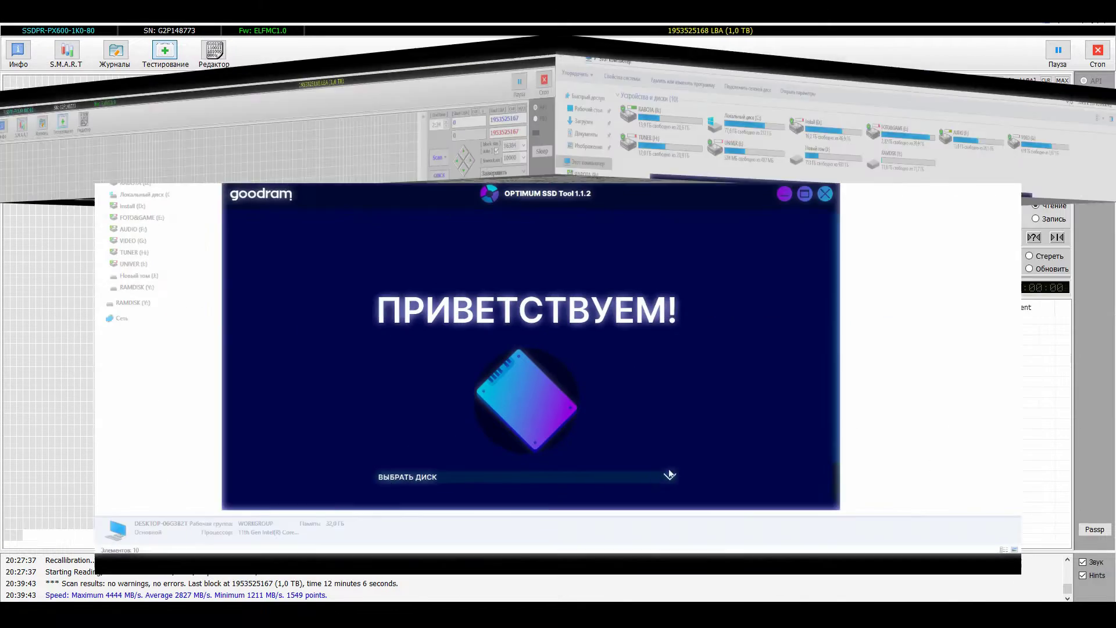
Select the SSDPR-PX600-1K0-80 (J:) drive in Goodram Optimum SSD Tool and review its status and memory usage
{"action": "left_click", "coordinate": [657, 509]}
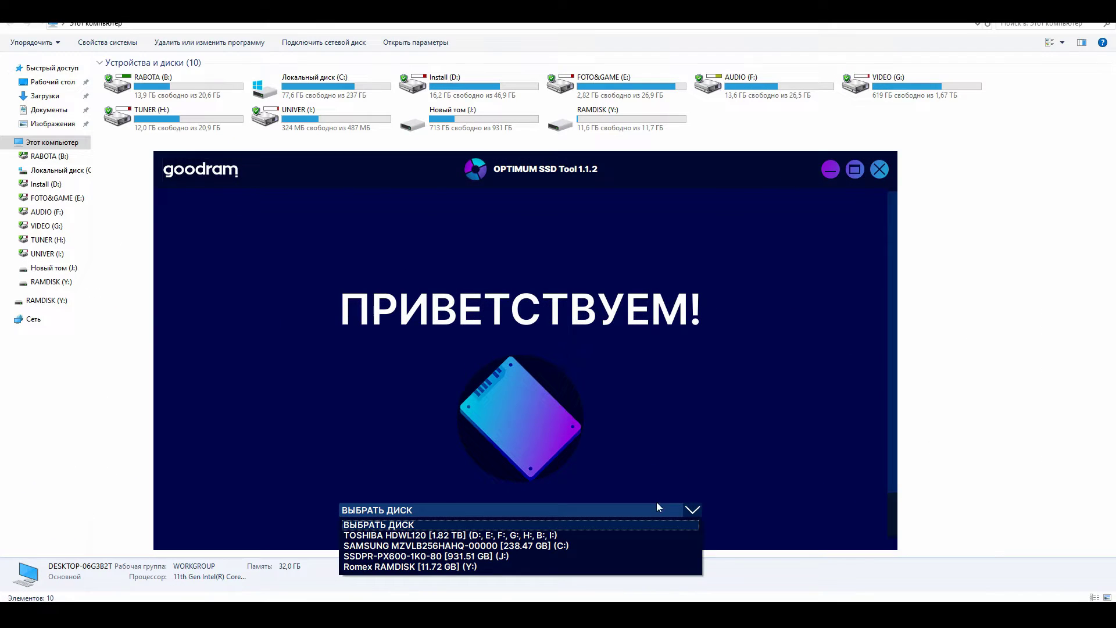
{"action": "left_click", "coordinate": [491, 556]}
{"action": "mouse_move", "coordinate": [785, 152]}
{"action": "left_mouse_down"}
{"action": "mouse_move", "coordinate": [785, 129]}
{"action": "mouse_move", "coordinate": [771, 121]}
{"action": "mouse_move", "coordinate": [772, 141]}
{"action": "left_mouse_up"}
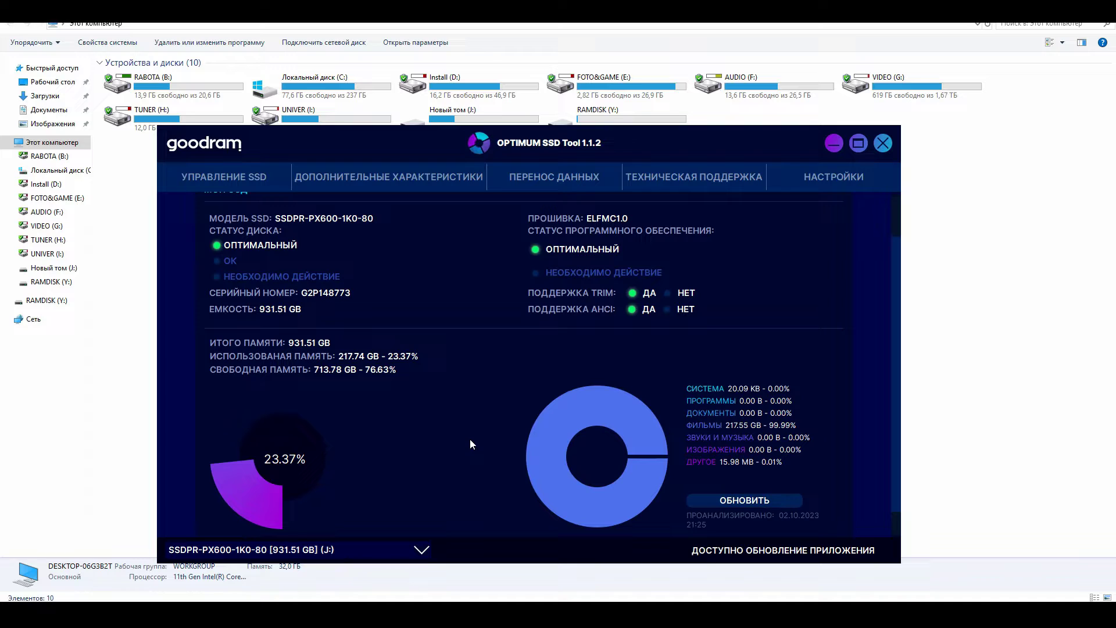
{"action": "scroll", "coordinate": [226, 208], "scroll_direction": "up", "scroll_amount": 1}
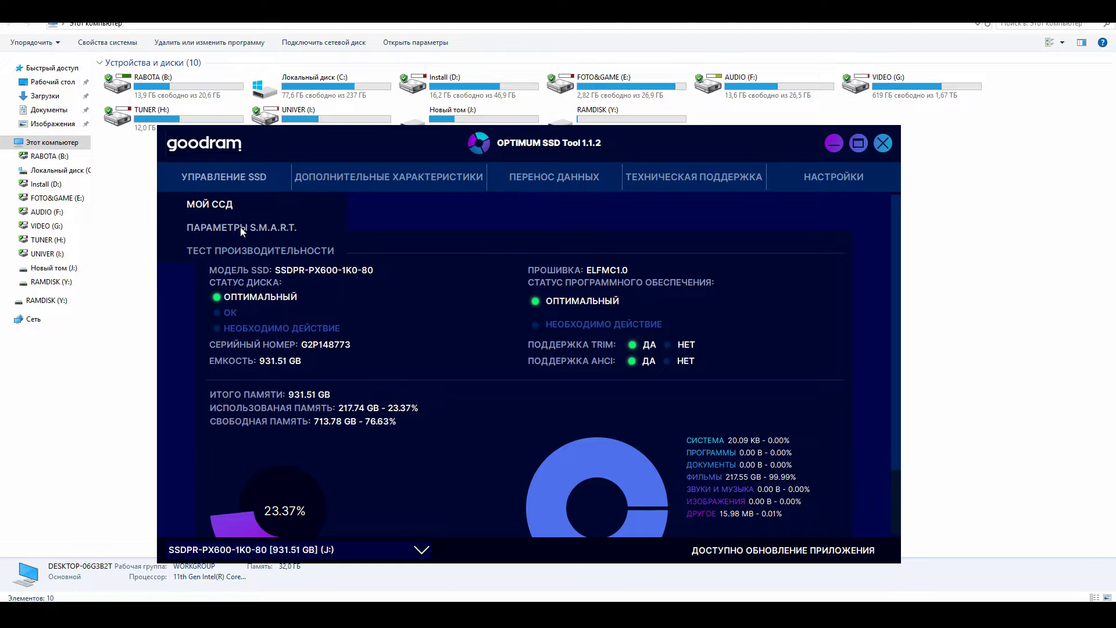
View the SSD's S.M.A.R.T. parameters and run the read and write performance test
{"action": "left_click", "coordinate": [239, 226]}
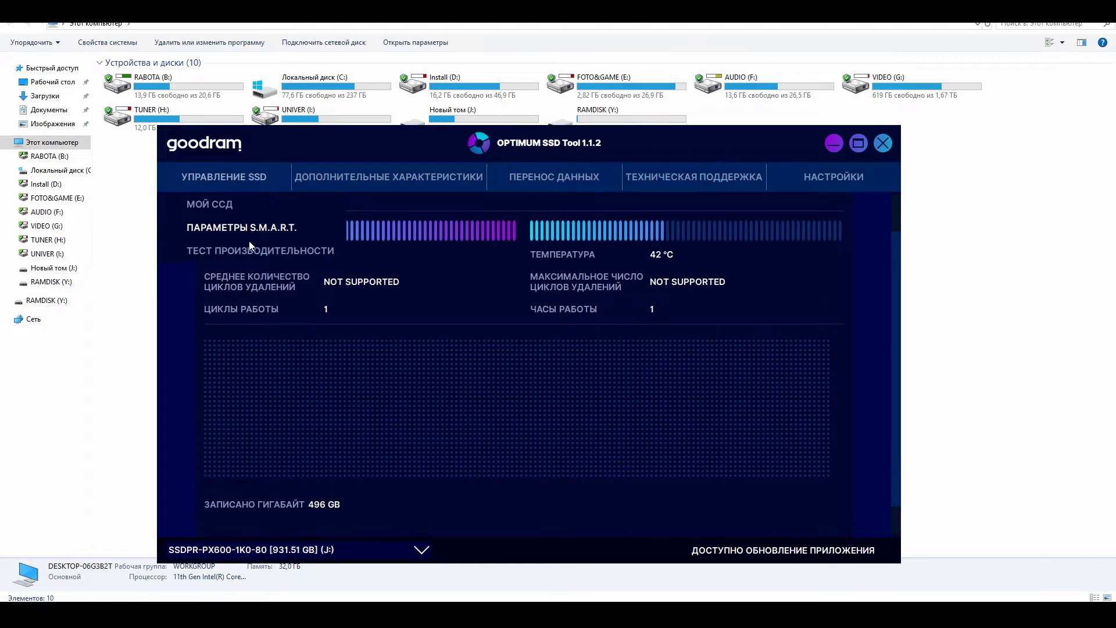
{"action": "left_click", "coordinate": [253, 249]}
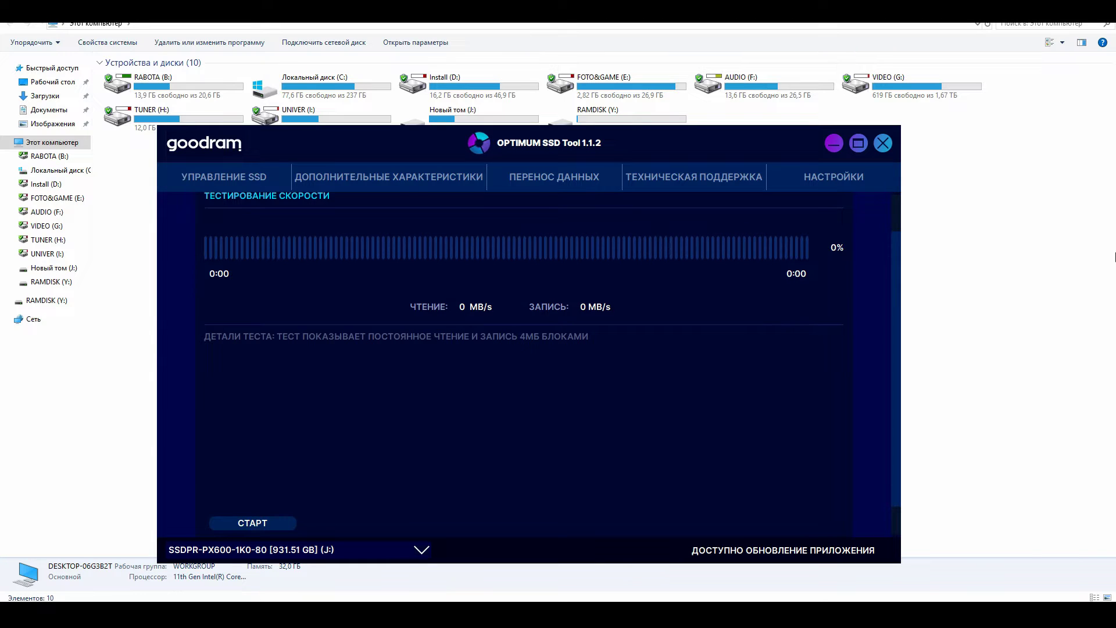
{"action": "left_click", "coordinate": [288, 521]}
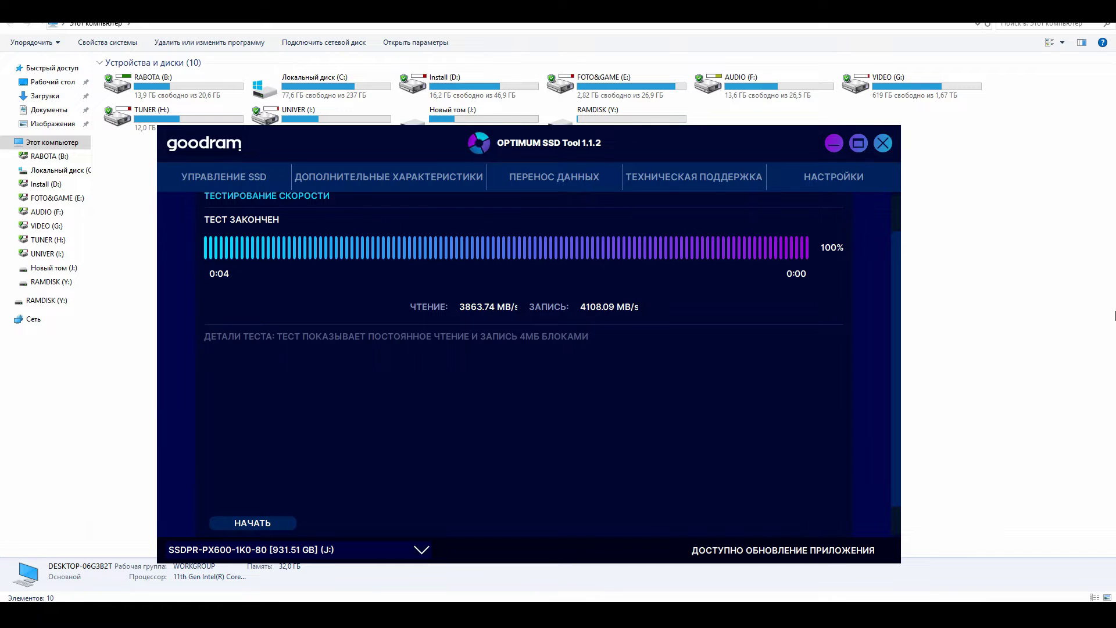
Set up the data transfer with SAMSUNG MZVLB256HAHQ-00000 (C:) as the source and SSDPR-PX600-1K0-80 (J:) as the destination
{"action": "left_click", "coordinate": [394, 206]}
{"action": "left_click", "coordinate": [587, 181]}
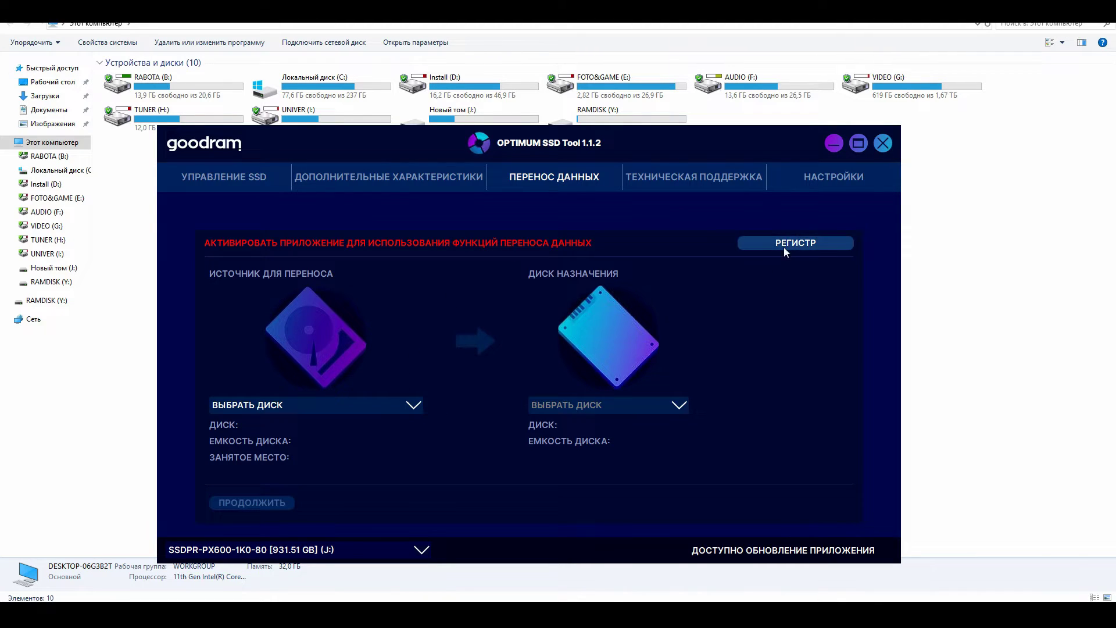
{"action": "left_click", "coordinate": [414, 404]}
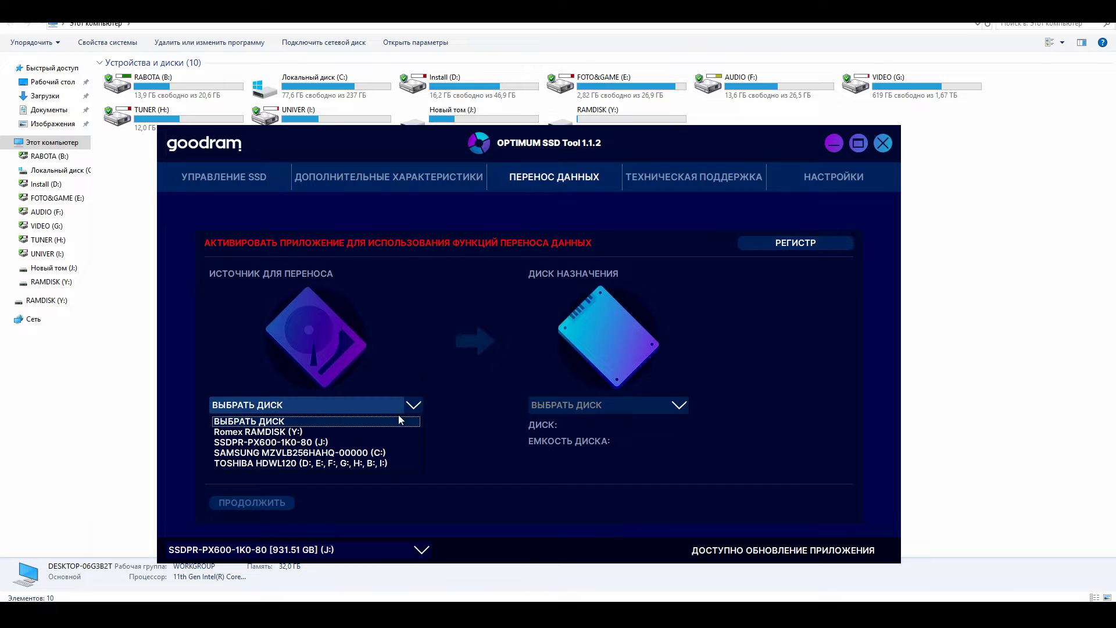
{"action": "left_click", "coordinate": [653, 413]}
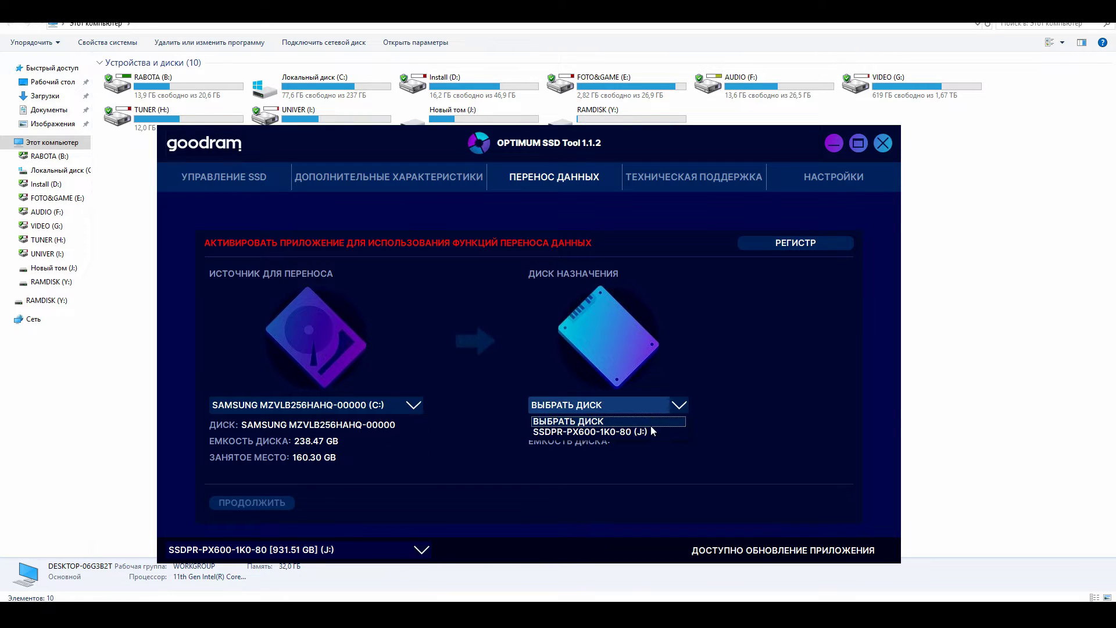
{"action": "left_click", "coordinate": [653, 431]}
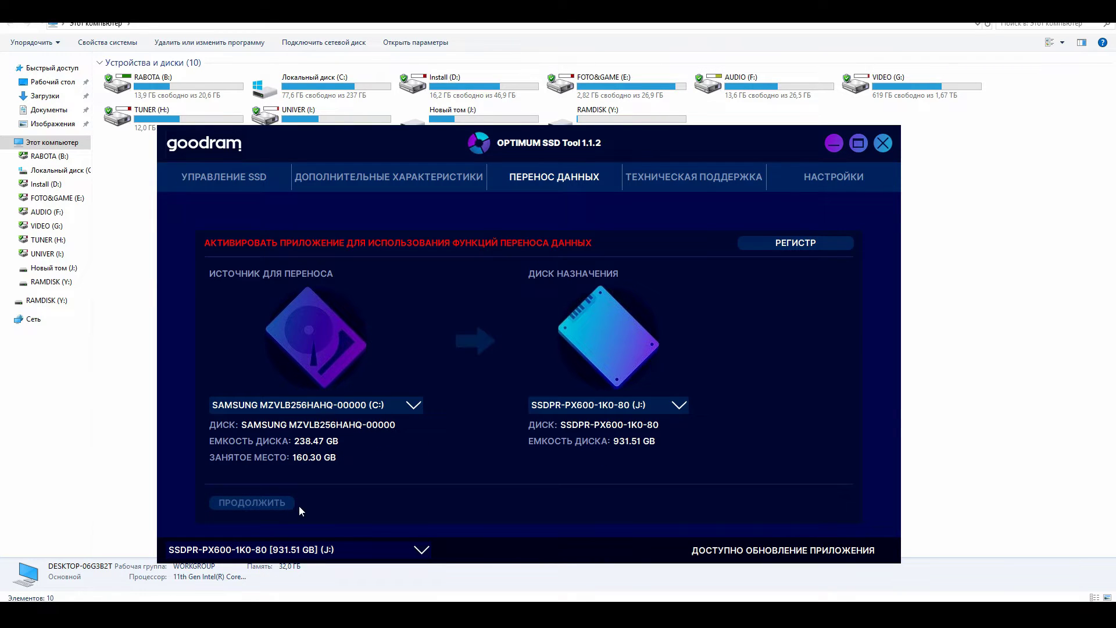
Turn off automatic update checks and review the activation, app update and technical support options in Goodram Optimum SSD Tool
{"action": "left_click", "coordinate": [795, 242]}
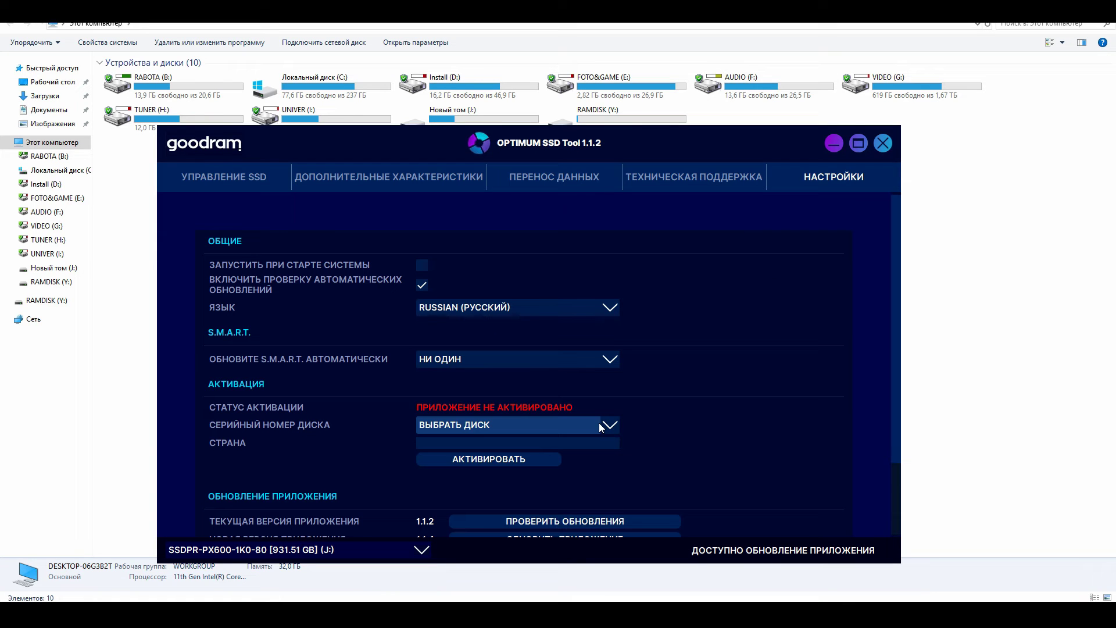
{"action": "left_click", "coordinate": [422, 285]}
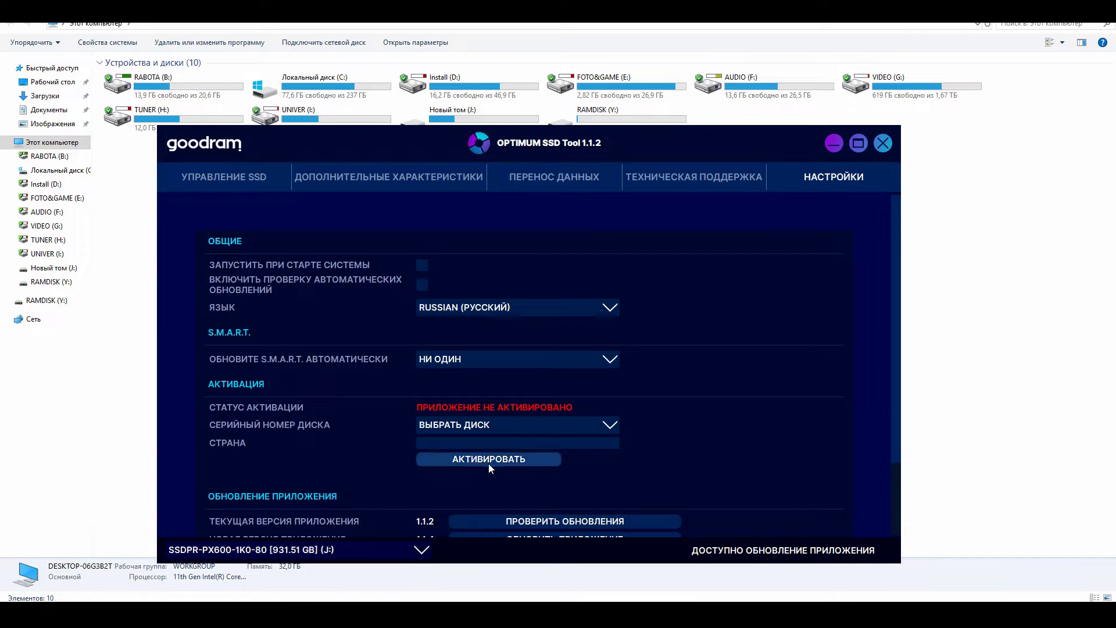
{"action": "scroll", "coordinate": [489, 463], "scroll_direction": "down", "scroll_amount": 2}
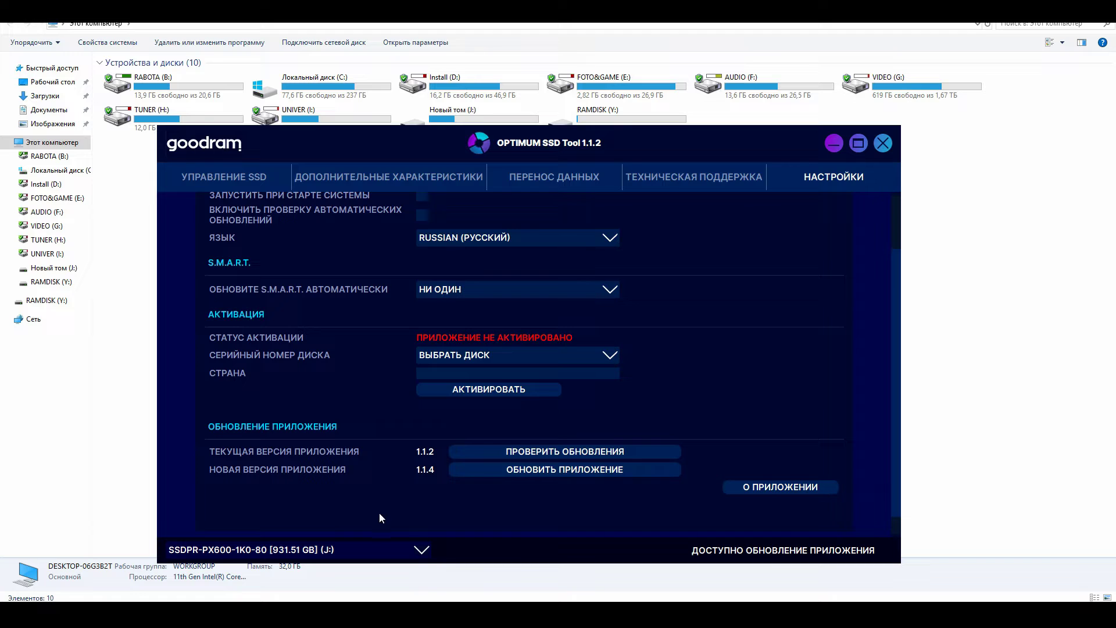
{"action": "left_click", "coordinate": [693, 177]}
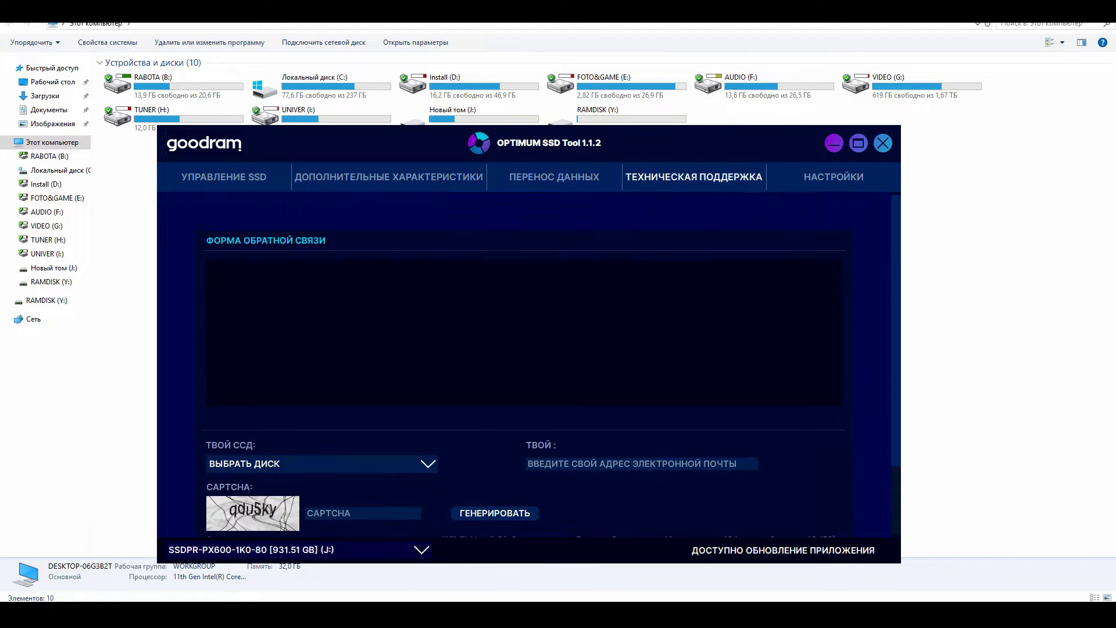
{"action": "left_click", "coordinate": [577, 185]}
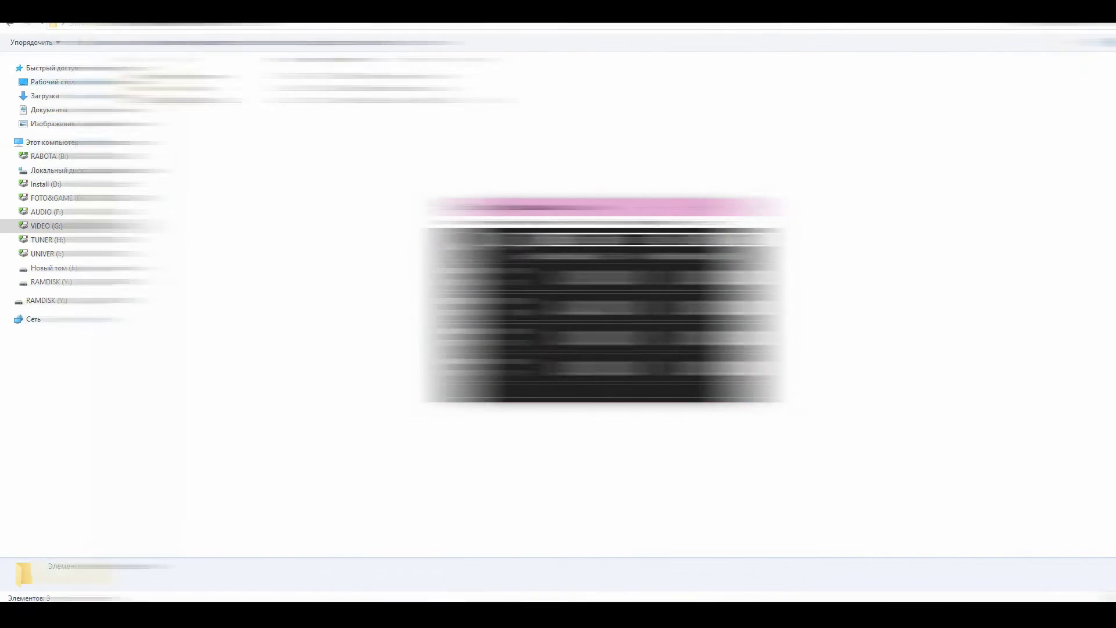
Switch to CrystalDiskMark, choose drive C: as the test target and run the SEQ1M Q8T1 benchmark
{"action": "left_click", "coordinate": [615, 239]}
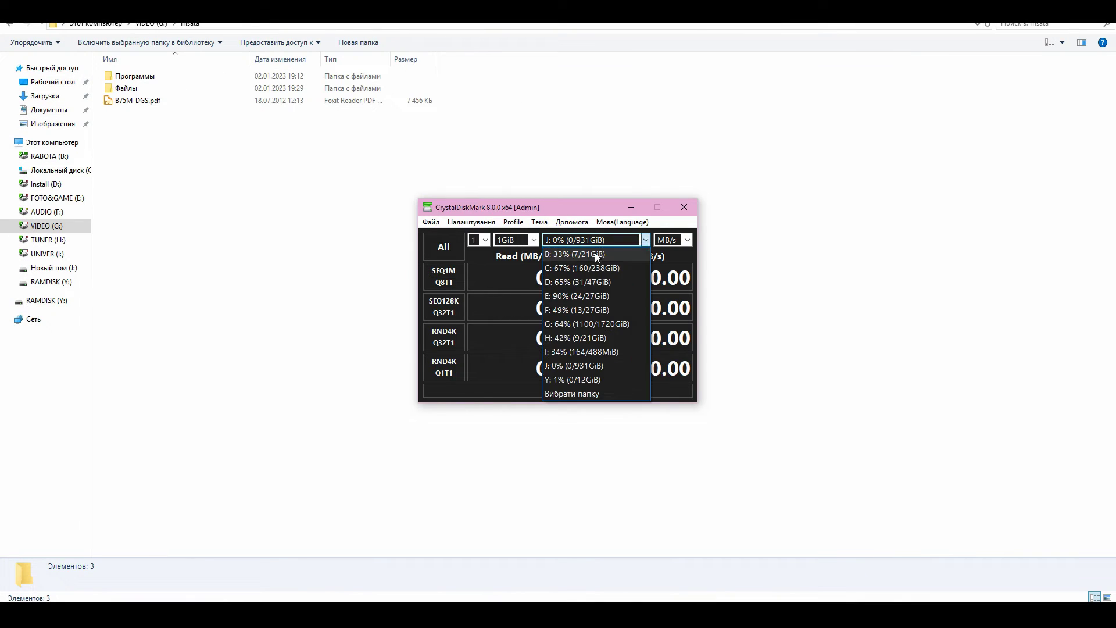
{"action": "left_click", "coordinate": [602, 267]}
{"action": "left_click", "coordinate": [444, 277]}
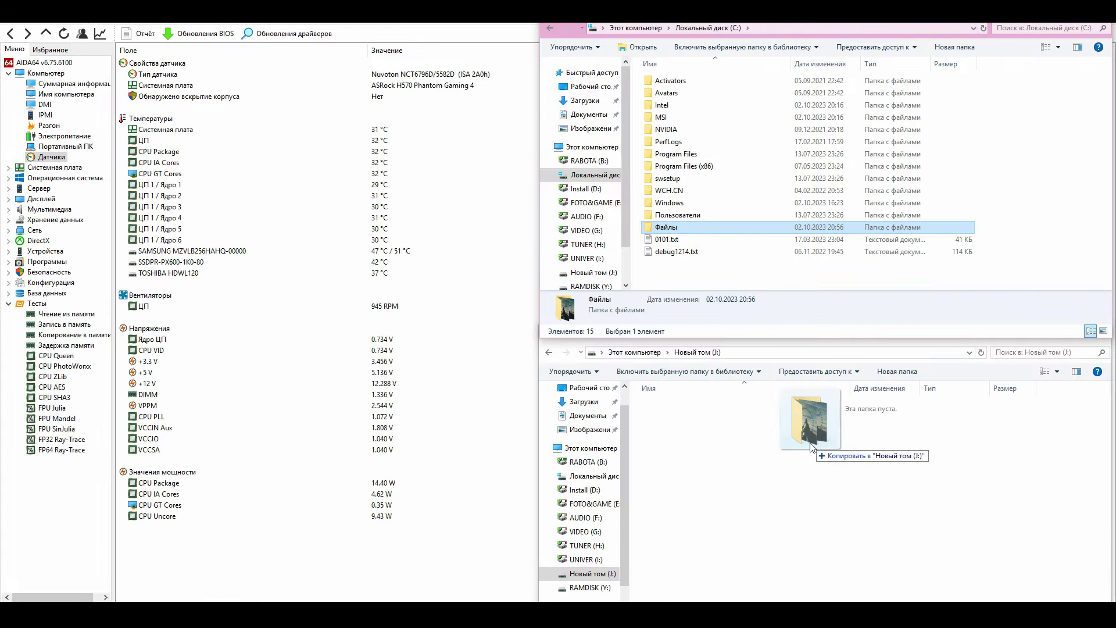
Copy the Файлы folder from drive C: to Новый том (J:), and again into a new folder created there
{"action": "left_click_drag", "start_coordinate": [814, 546], "coordinate": [745, 491]}
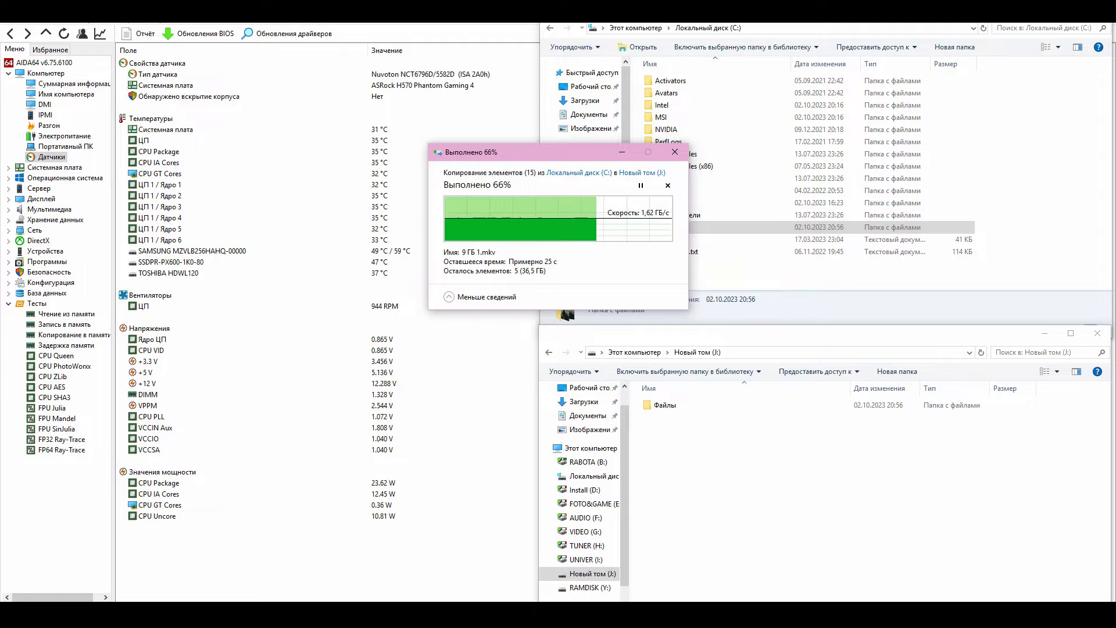
{"action": "left_click", "coordinate": [869, 504]}
{"action": "key", "text": "ctrl+shift+n"}
{"action": "left_click", "coordinate": [869, 504]}
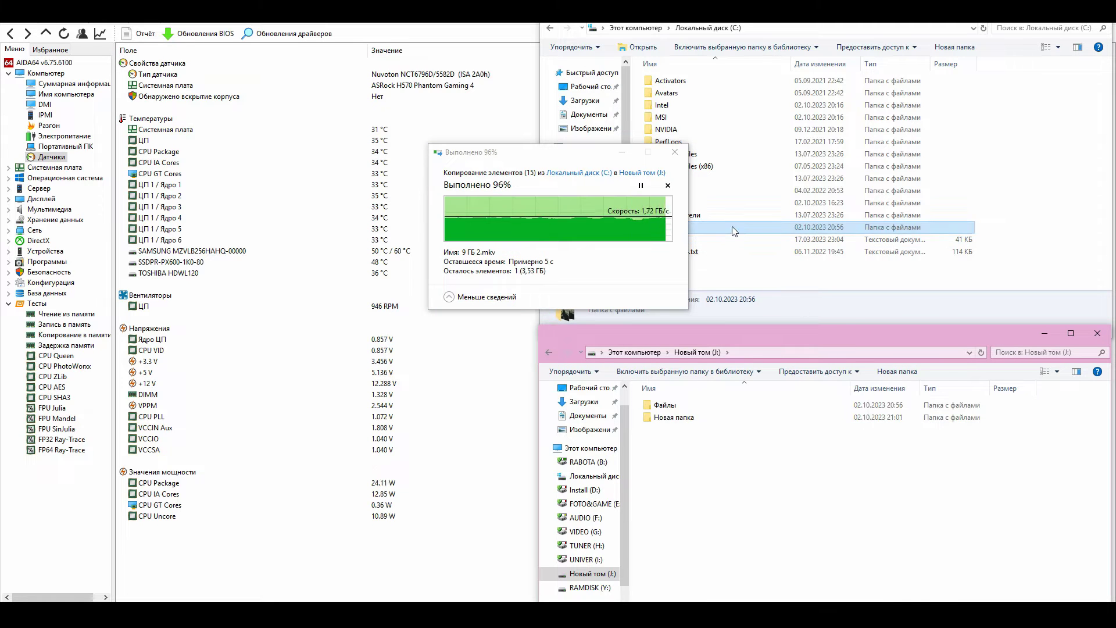
{"action": "left_click_drag", "start_coordinate": [664, 405], "coordinate": [692, 421]}
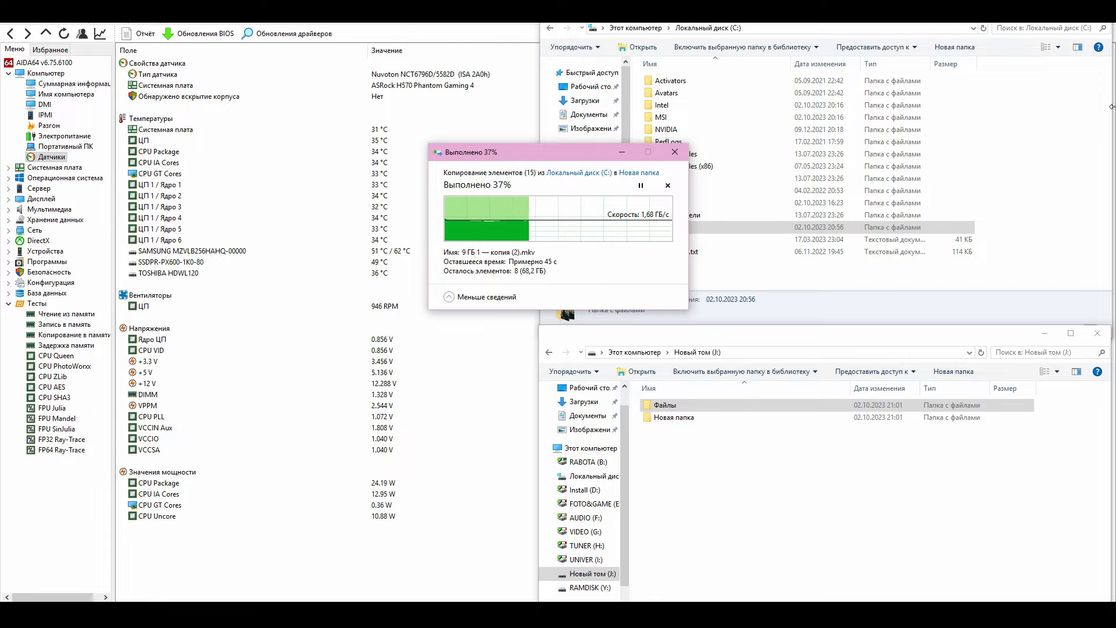
Create a second new folder on Новый том (J:) and copy the Файлы folder from drive C: into it
{"action": "left_click", "coordinate": [939, 452]}
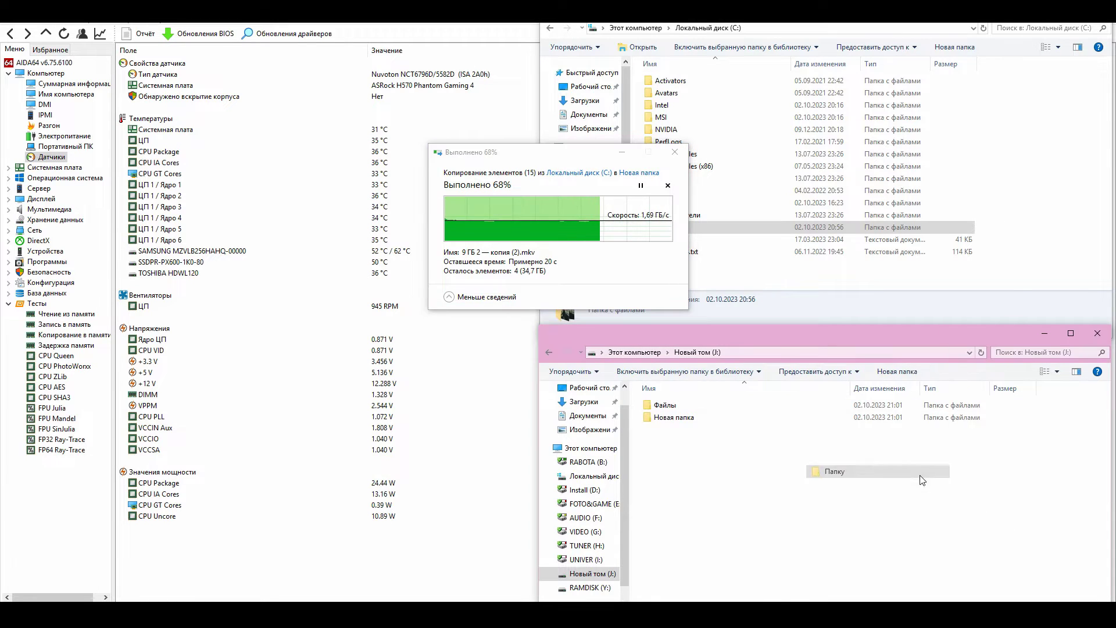
{"action": "key", "text": "ctrl+shift+n"}
{"action": "key", "text": "Return"}
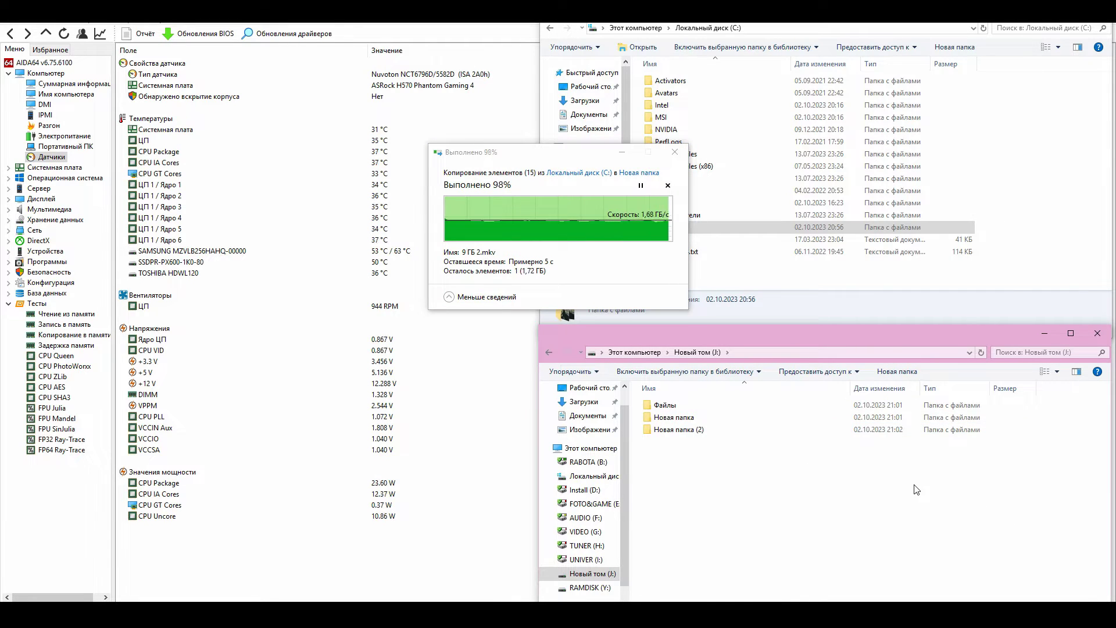
{"action": "left_click", "coordinate": [669, 405]}
{"action": "left_click_drag", "start_coordinate": [666, 227], "coordinate": [675, 428]}
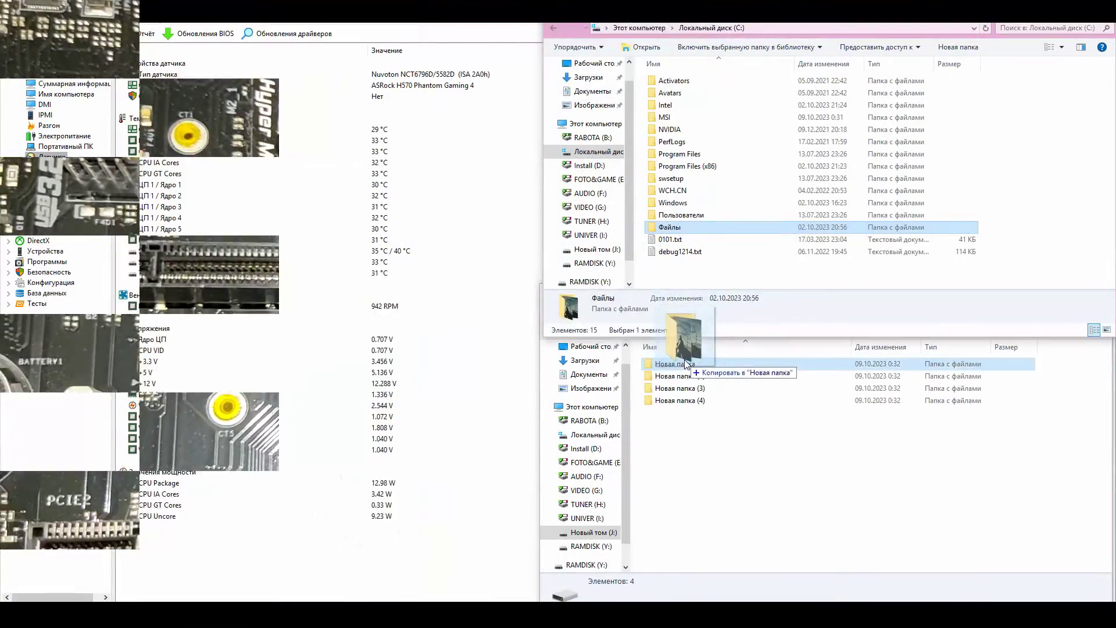
Copy the Файлы folder from drive C: into Новая папка, Новая папка (2) and Новая папка (3) on drive J:
{"action": "left_click_drag", "start_coordinate": [673, 355], "coordinate": [675, 364]}
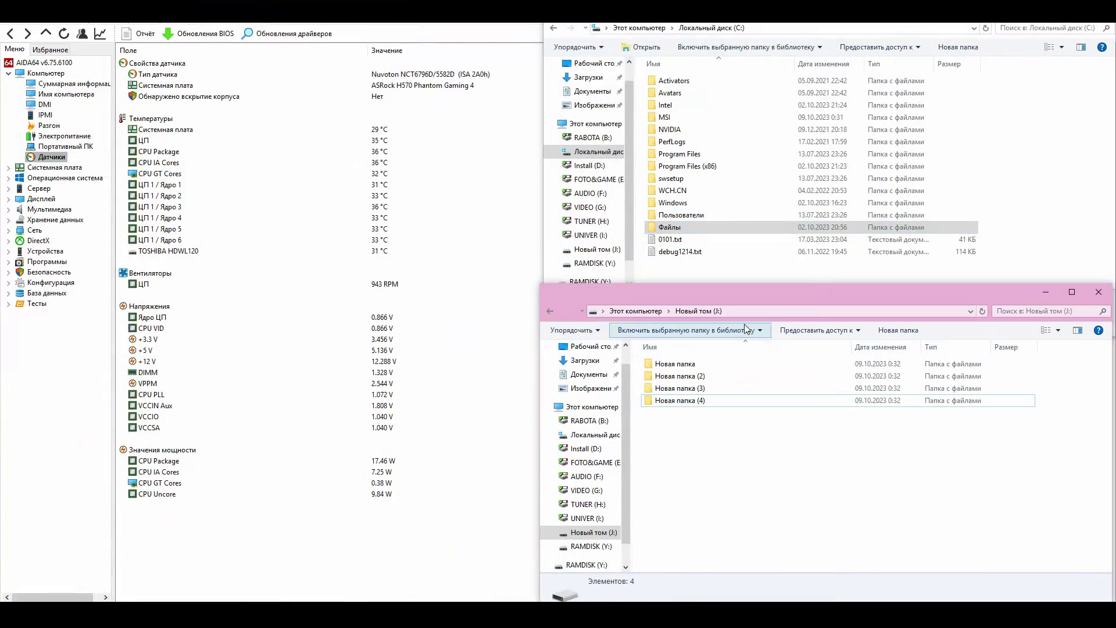
{"action": "left_click_drag", "start_coordinate": [334, 157], "coordinate": [578, 121]}
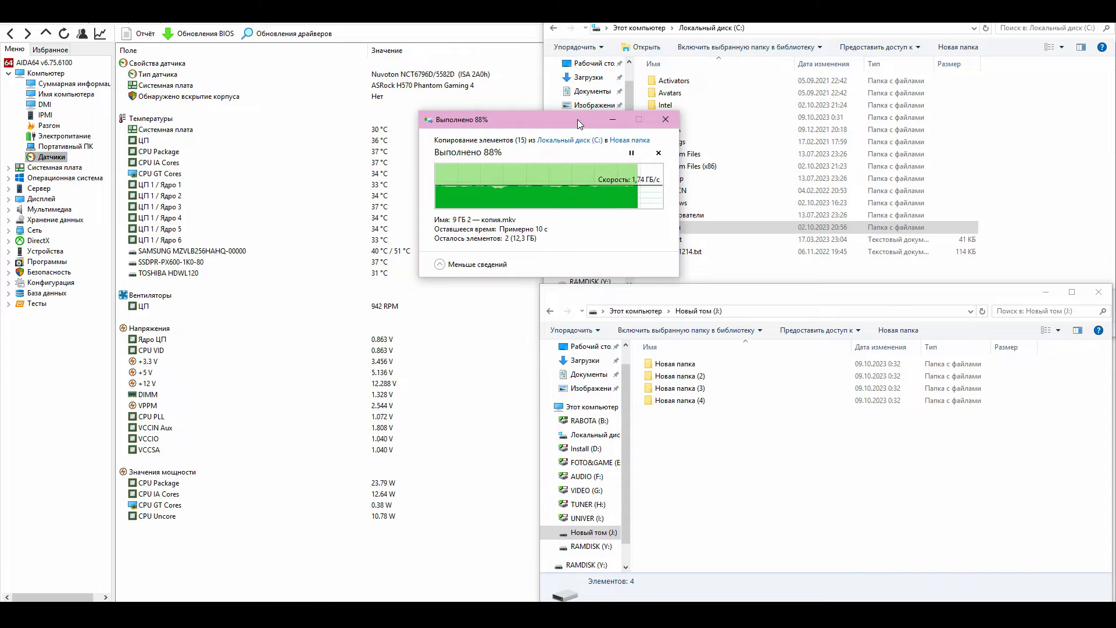
{"action": "left_click_drag", "start_coordinate": [669, 228], "coordinate": [680, 377]}
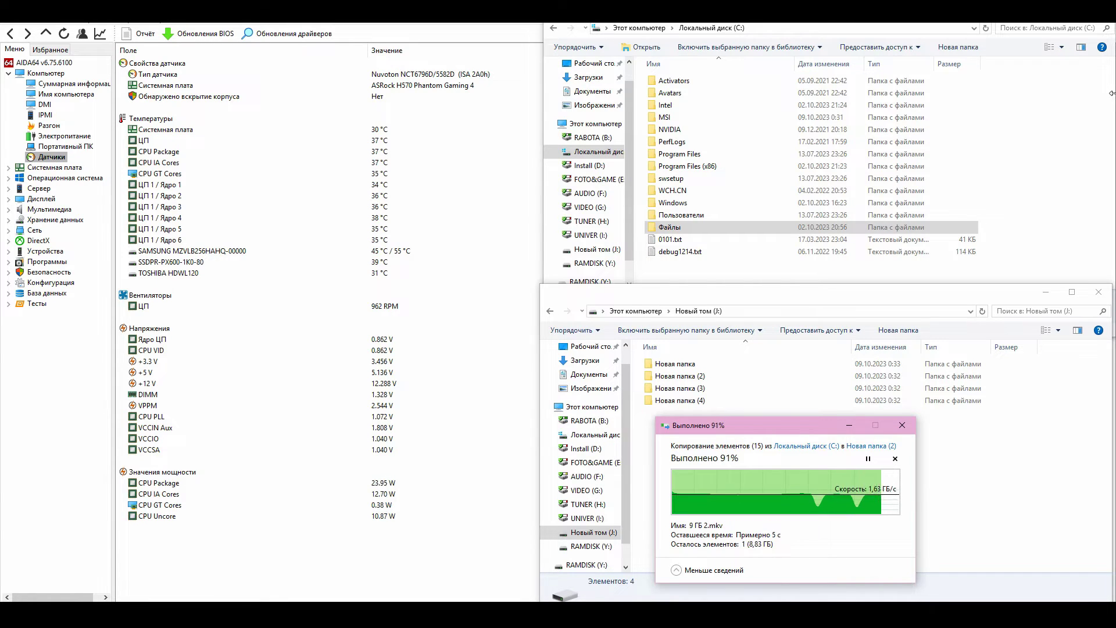
{"action": "left_click", "coordinate": [669, 228]}
{"action": "left_click_drag", "start_coordinate": [668, 228], "coordinate": [713, 388]}
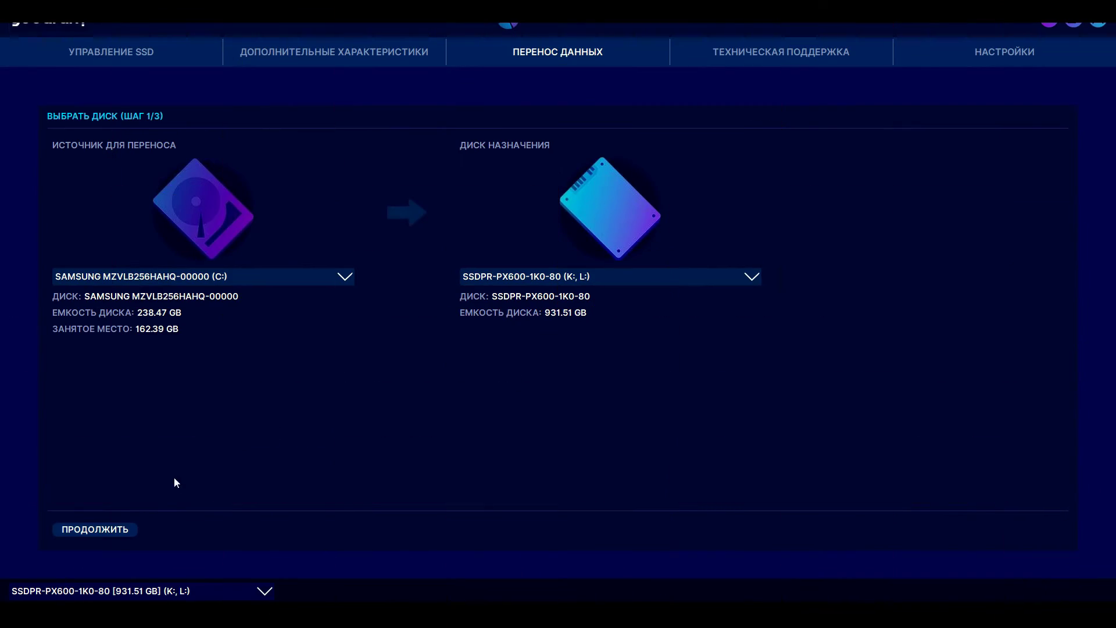
Start the data transfer from SAMSUNG MZVLB256HAHQ-00000 (C:) to SSDPR-PX600-1K0-80 (K:, L:), accepting the proposed partition layout
{"action": "left_click", "coordinate": [120, 528]}
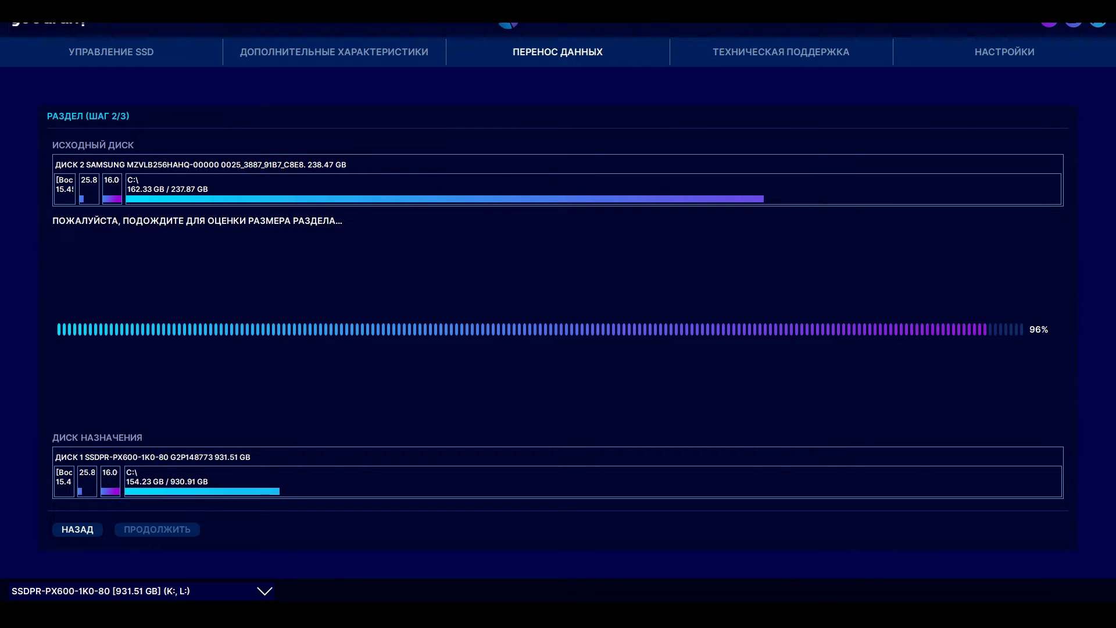
{"action": "left_click", "coordinate": [157, 529]}
{"action": "left_click", "coordinate": [137, 529]}
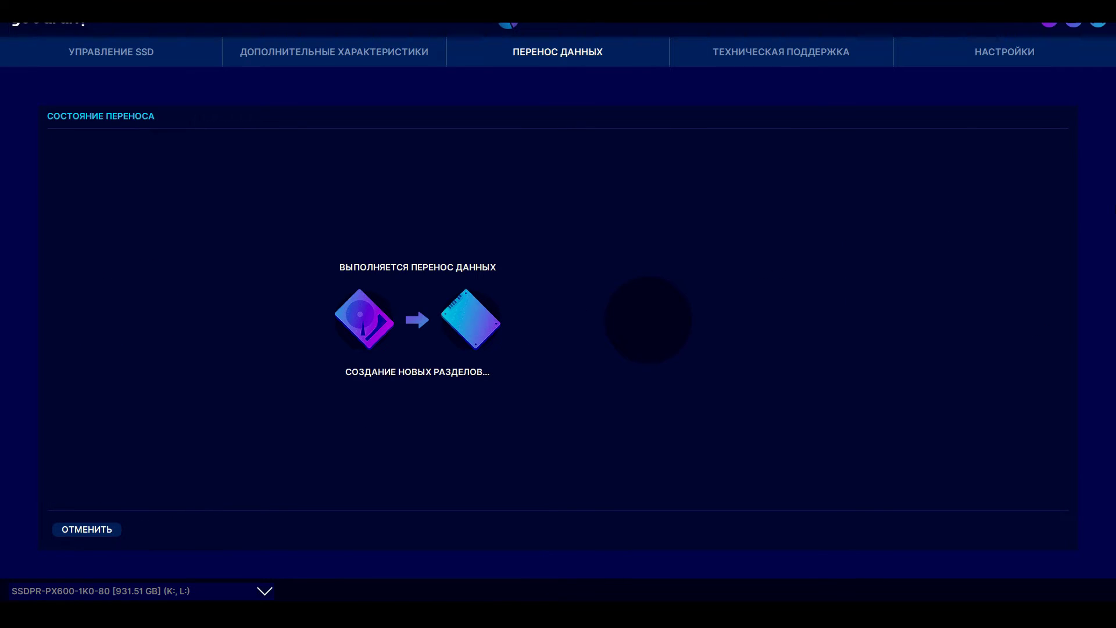